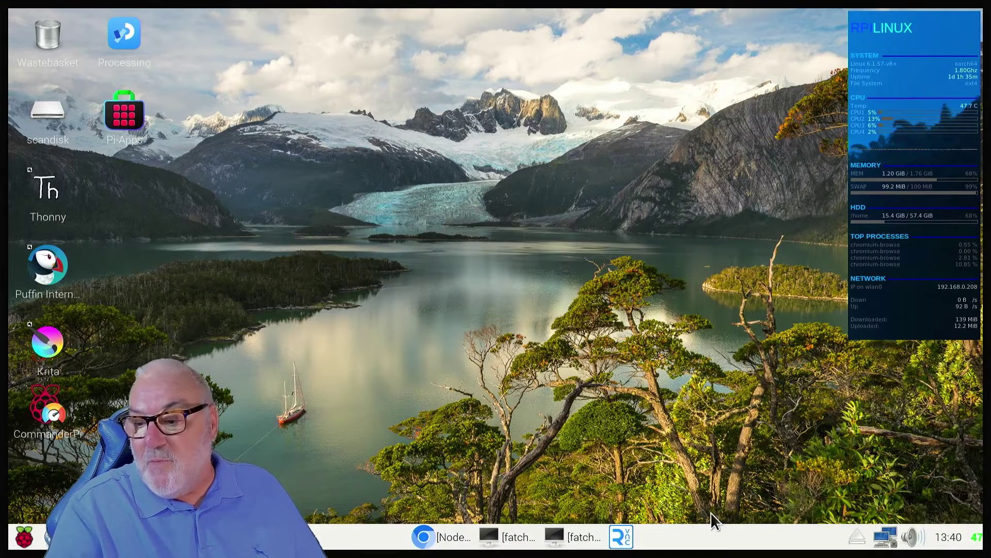
Restore a terminal, hide the other, and run sudo apt update && sudo apt upgrade.
{"action": "left_click", "coordinate": [492, 535]}
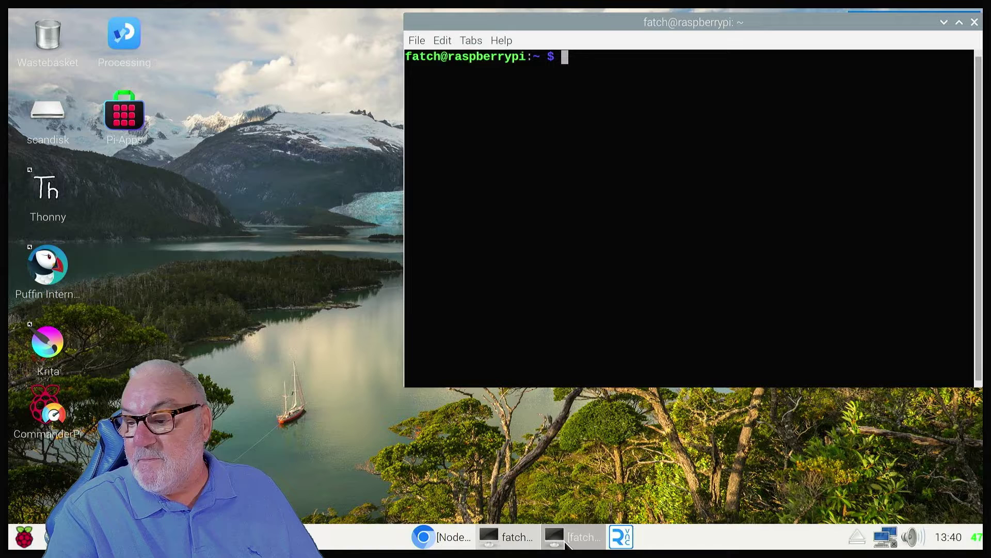
{"action": "left_click", "coordinate": [565, 541]}
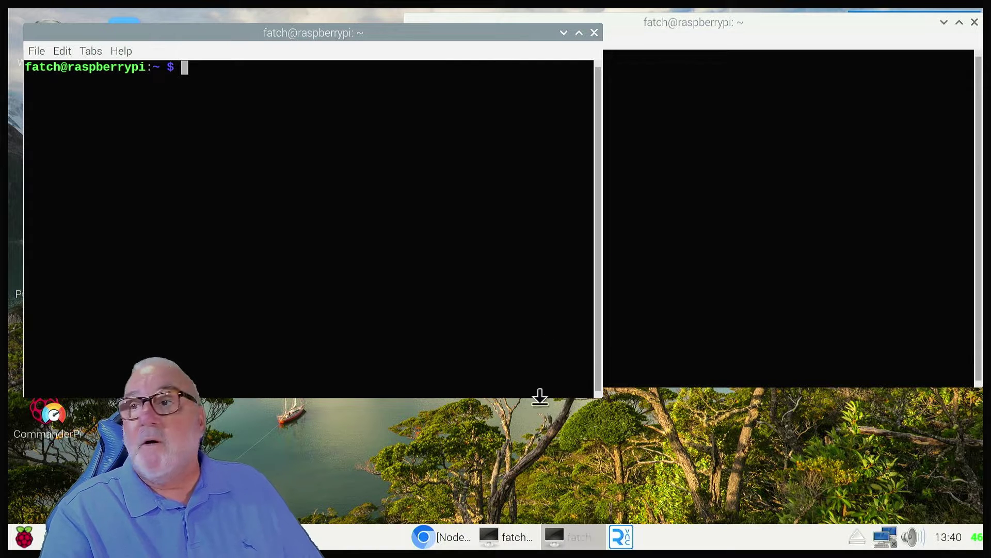
{"action": "left_click", "coordinate": [565, 34]}
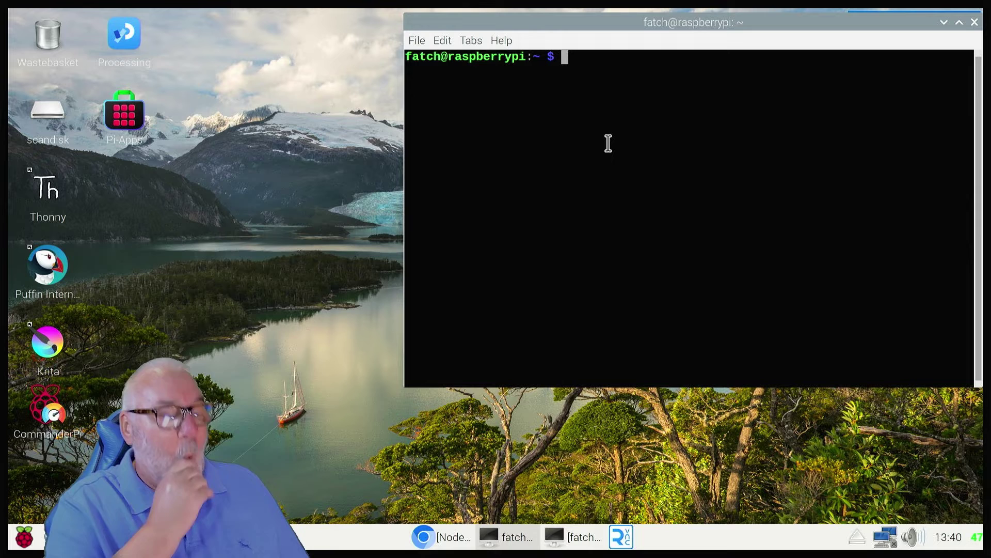
{"action": "type", "text": "sud"}
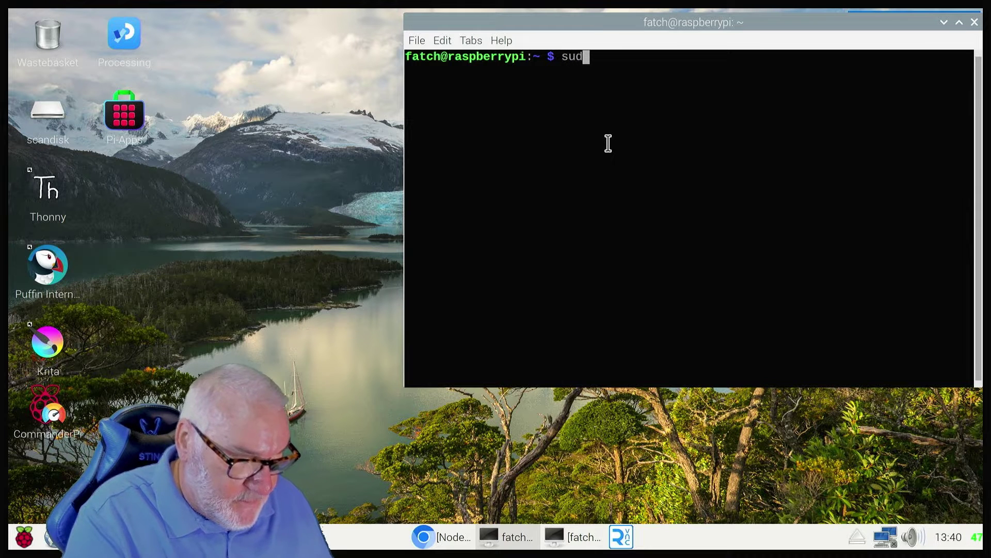
{"action": "type", "text": "o a"}
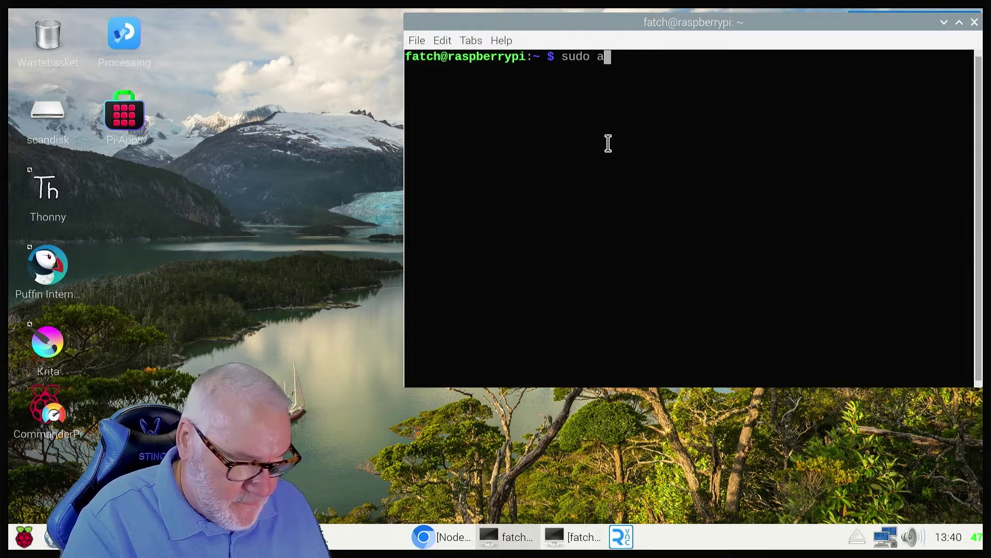
{"action": "type", "text": "pt"}
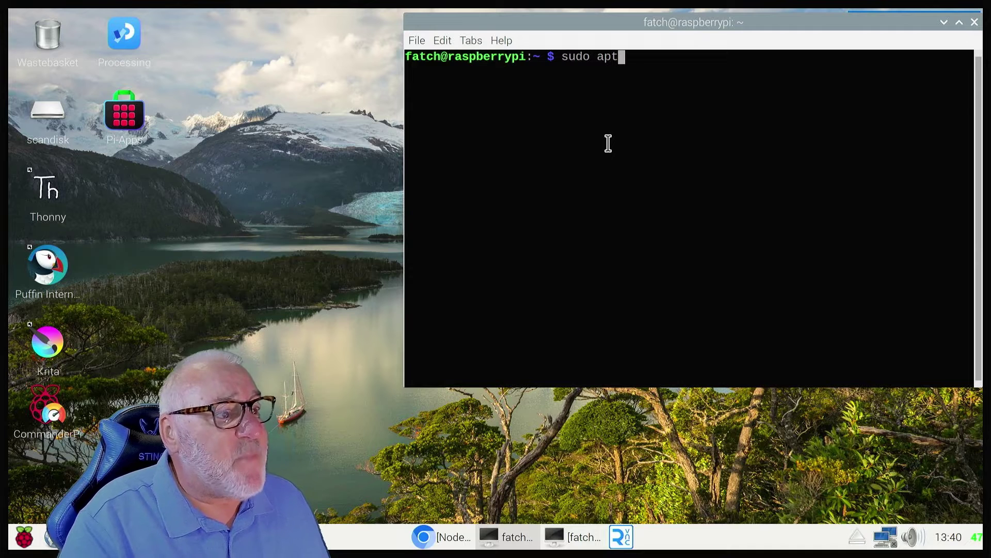
{"action": "type", "text": " up"}
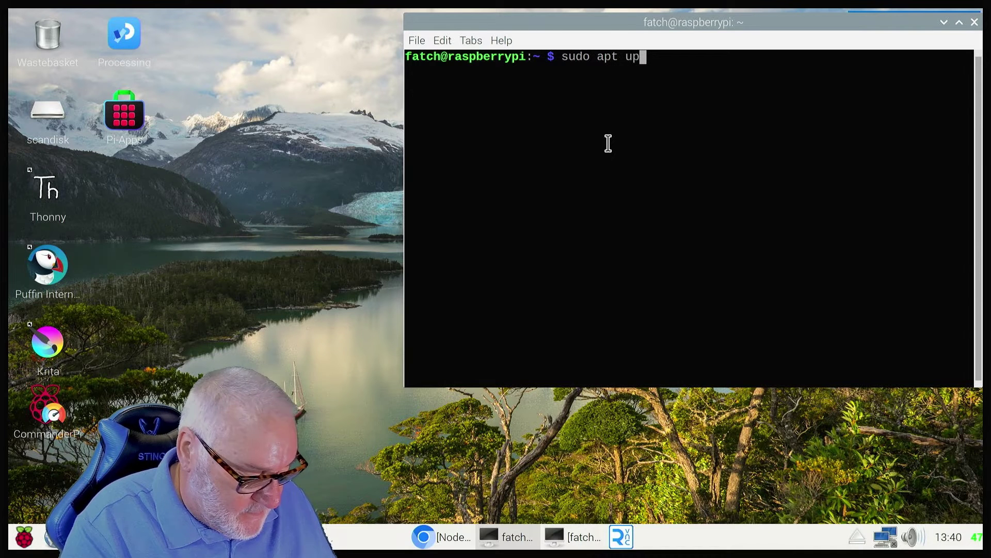
{"action": "type", "text": "date "}
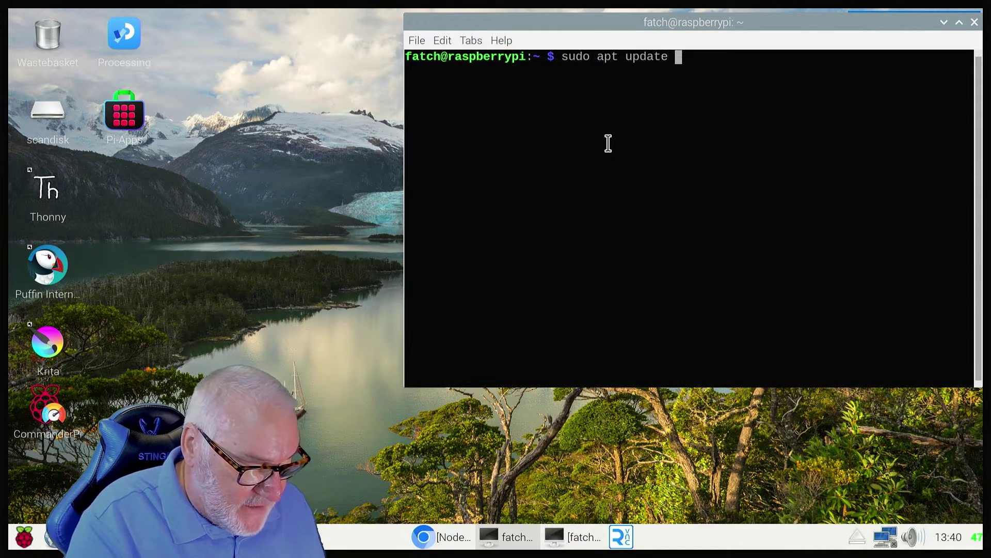
{"action": "type", "text": "&&"}
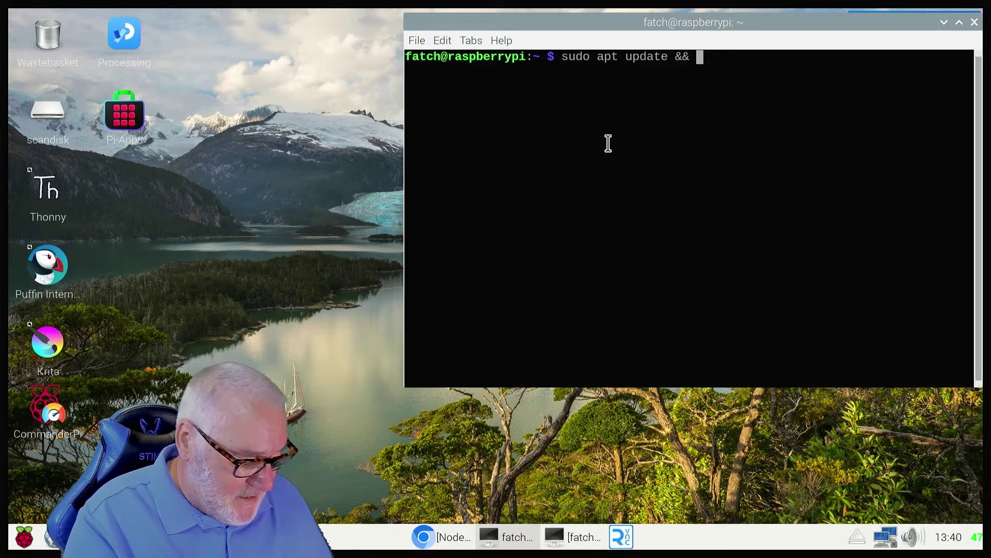
{"action": "type", "text": "sudo "}
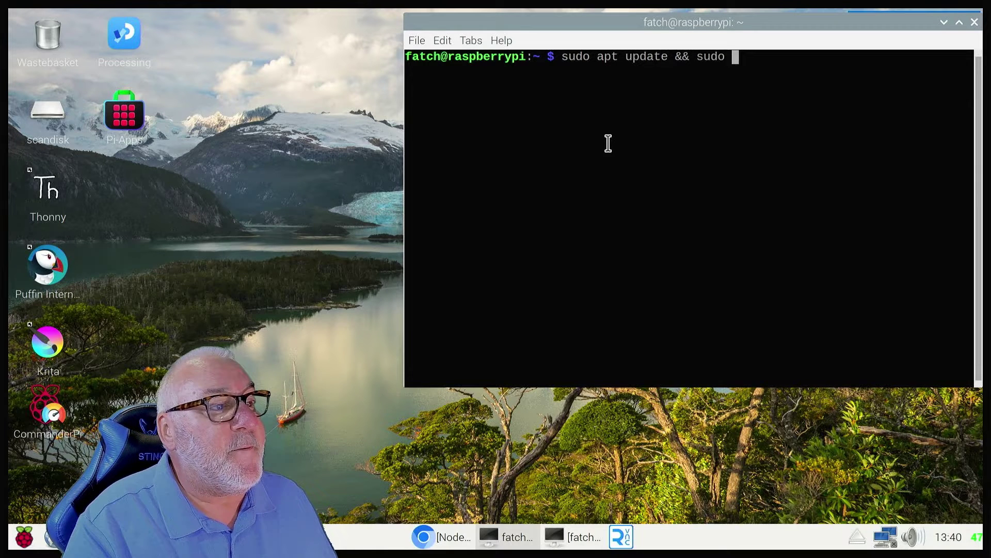
{"action": "type", "text": "a"}
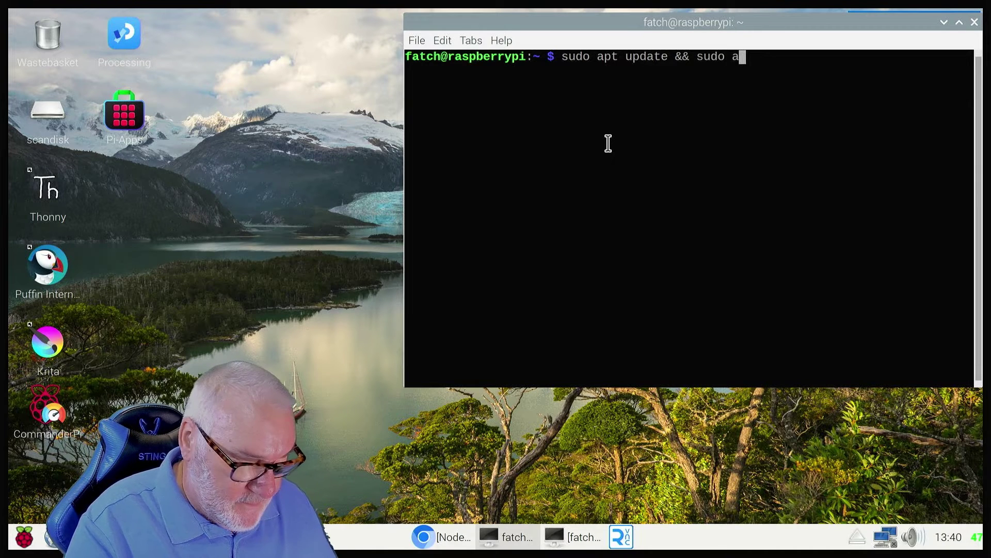
{"action": "type", "text": "pt up"}
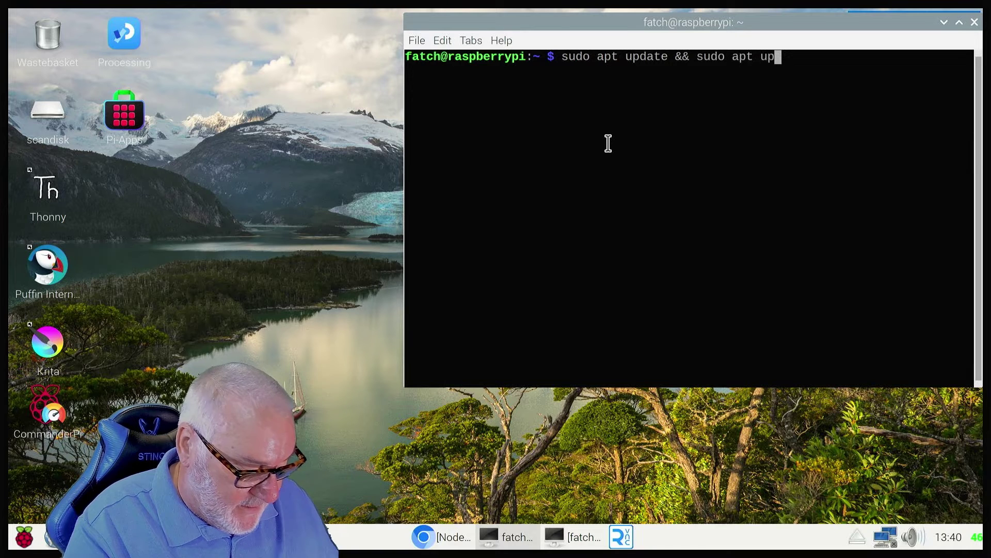
{"action": "type", "text": "grade"}
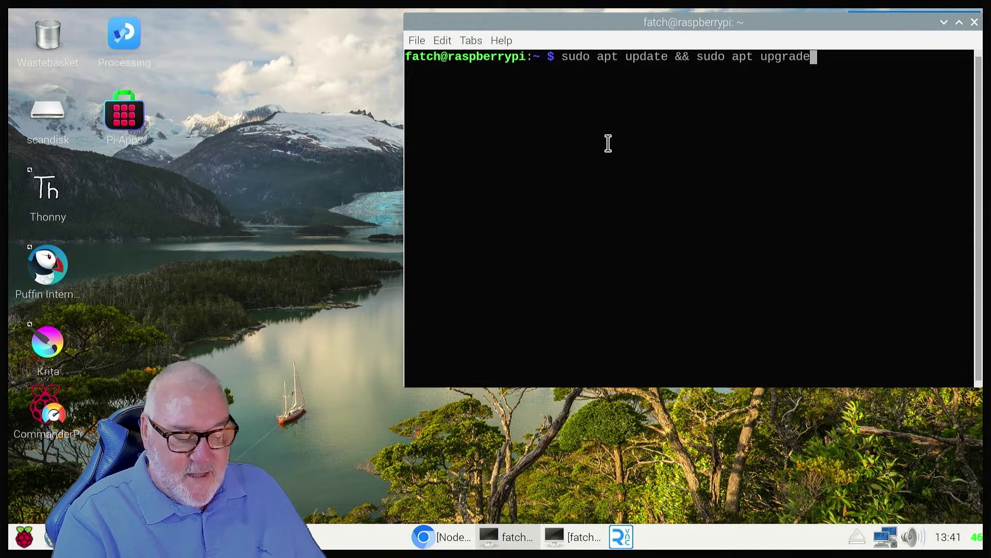
{"action": "key", "text": "Return"}
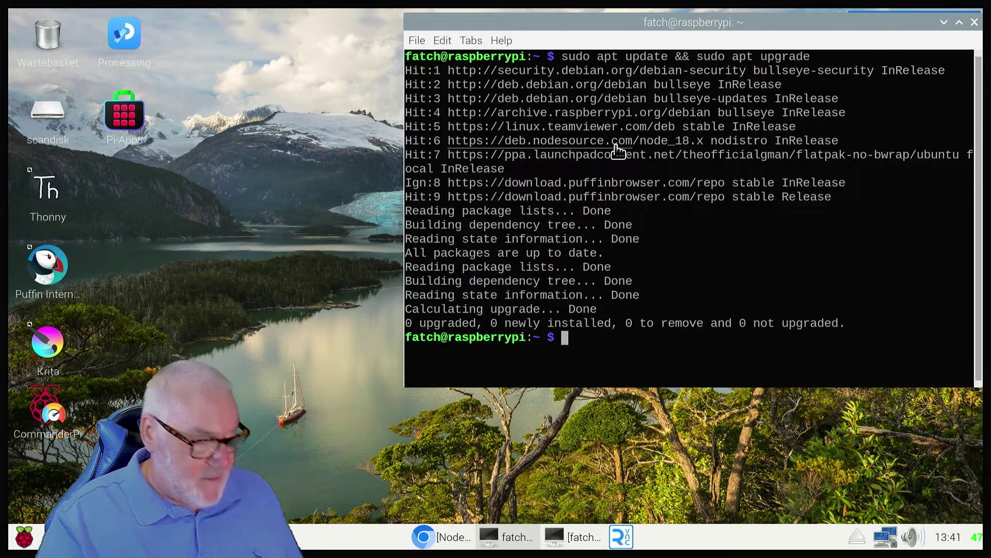
{"action": "type", "text": "sudo "}
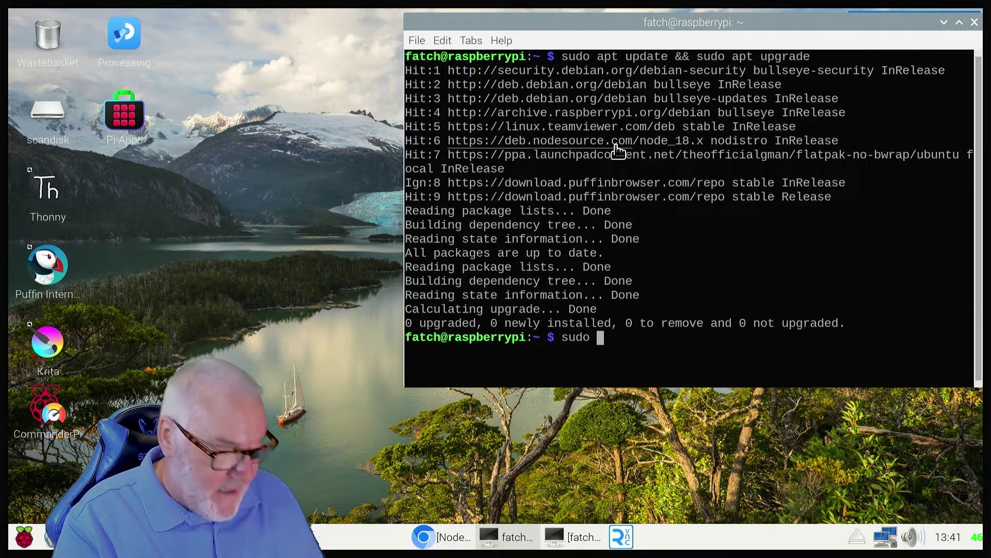
{"action": "type", "text": "ap"}
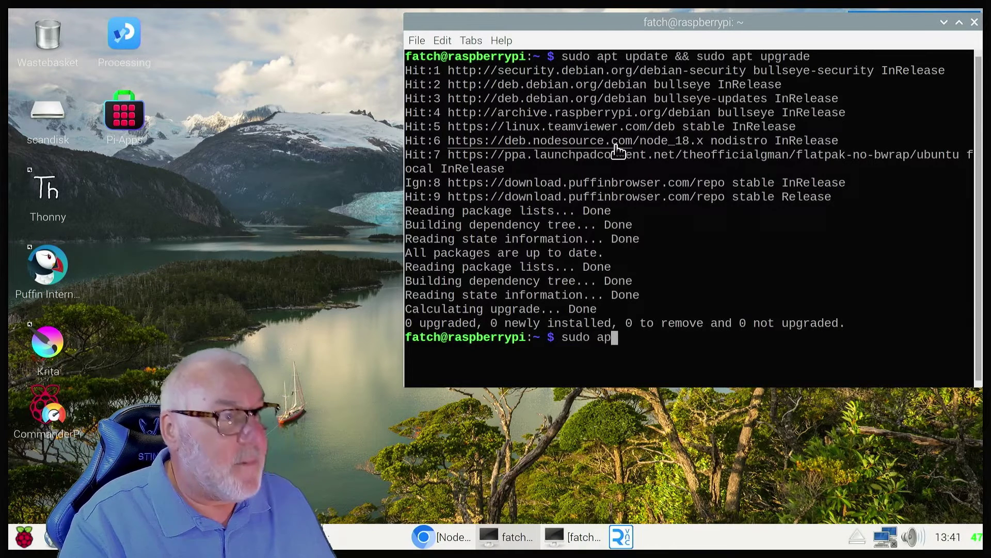
{"action": "type", "text": "t ins"}
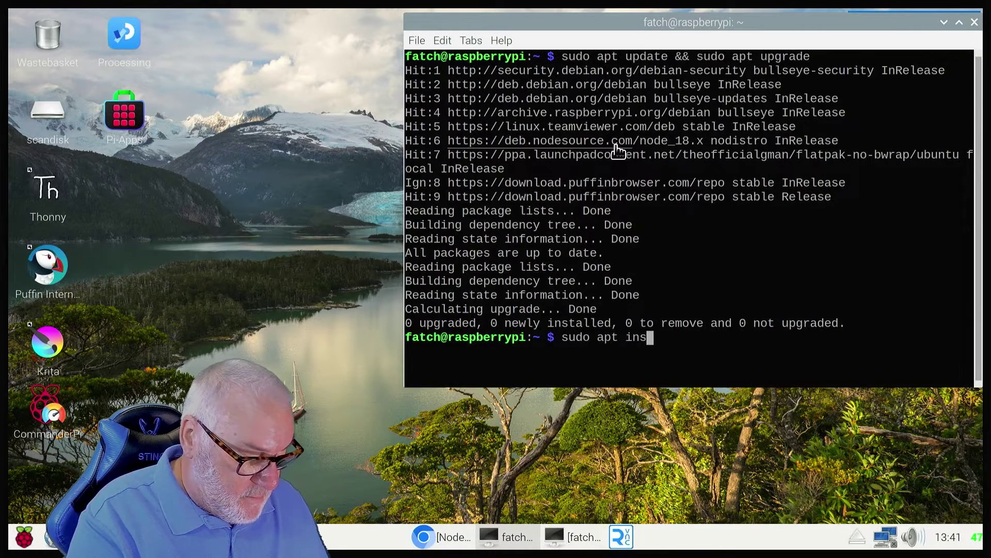
{"action": "type", "text": "tall "}
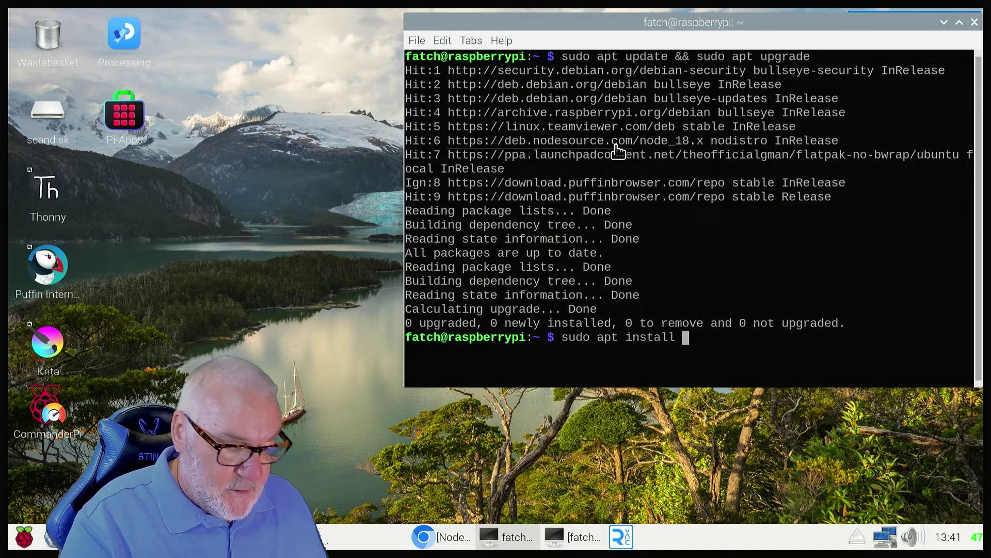
{"action": "type", "text": "-y "}
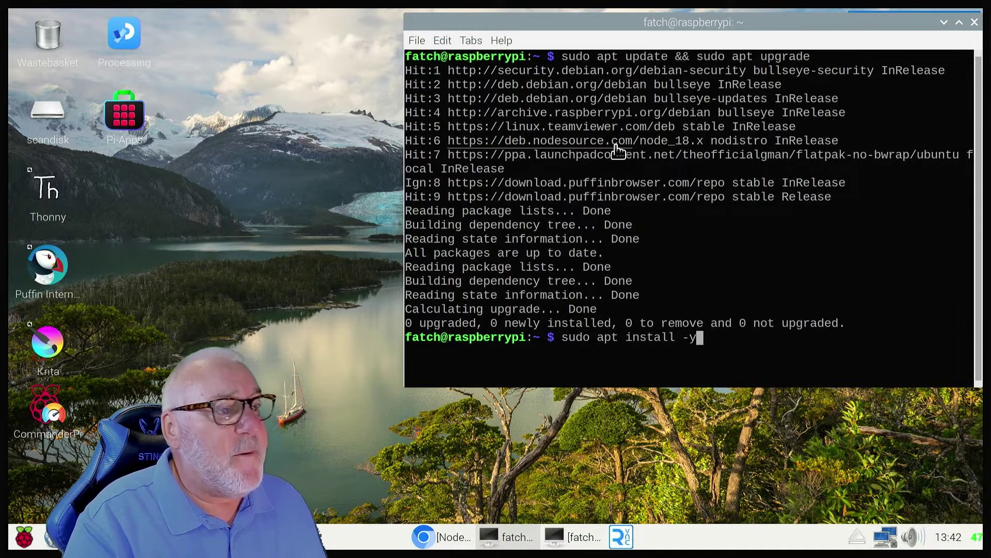
{"action": "type", "text": "mos"}
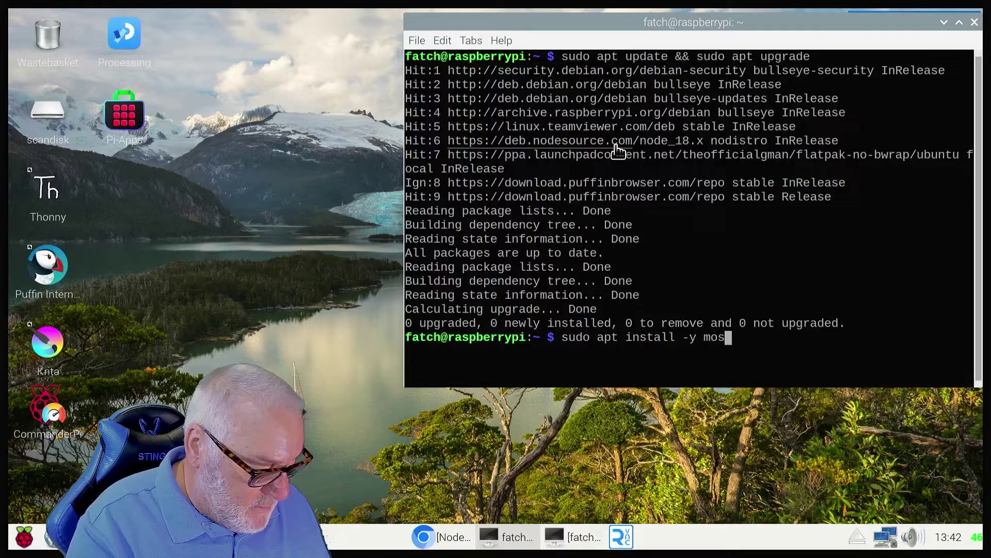
{"action": "type", "text": "qui"}
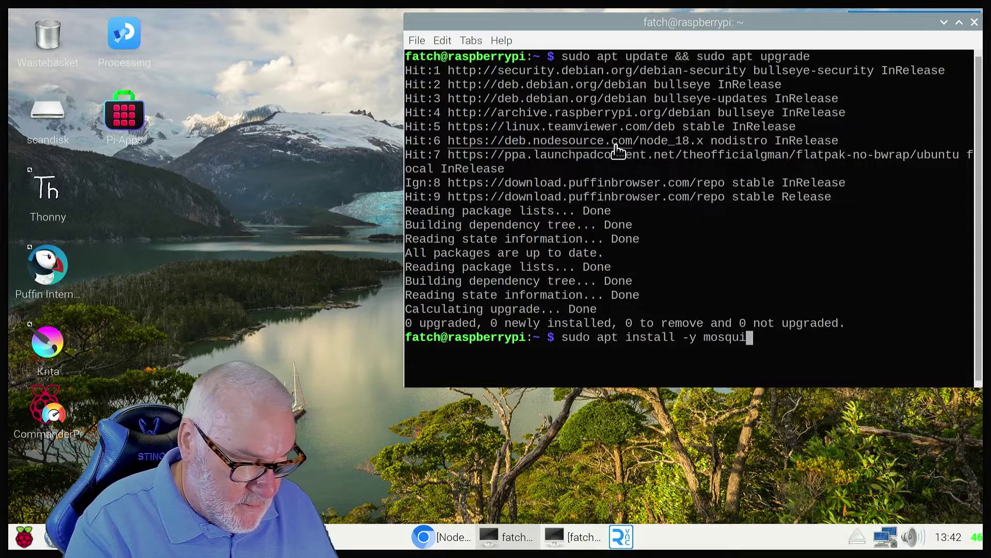
{"action": "type", "text": "tto"}
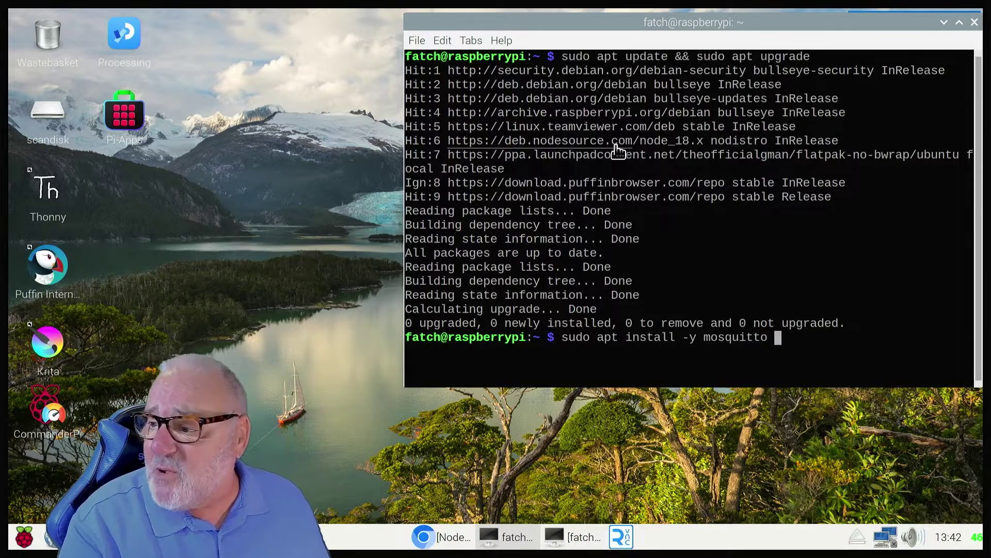
{"action": "type", "text": "mosq"}
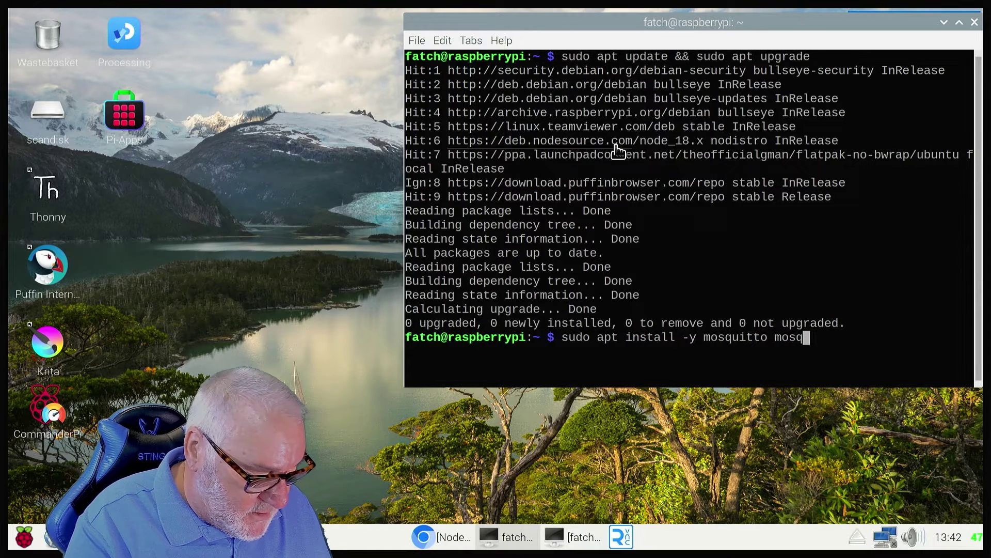
{"action": "type", "text": "uitto-"}
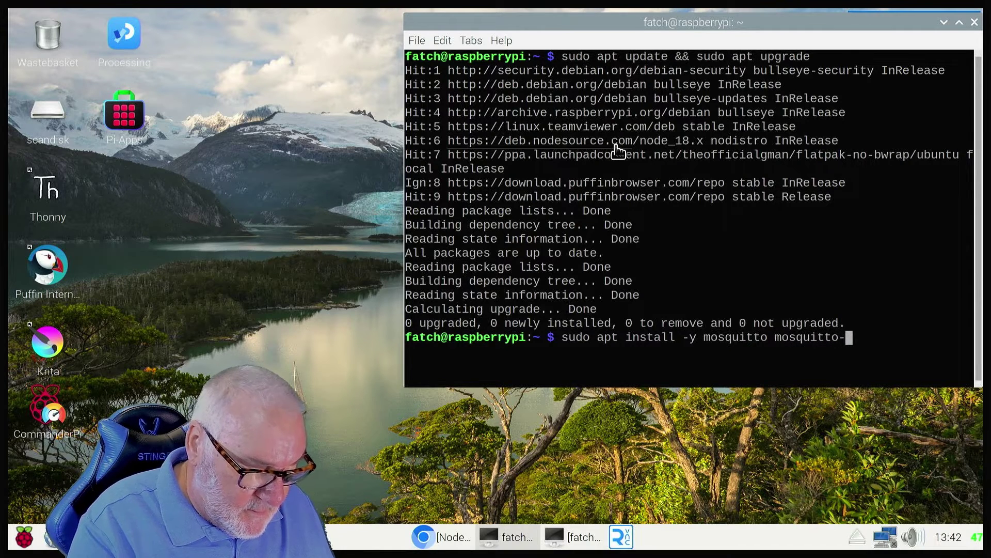
{"action": "type", "text": "clie"}
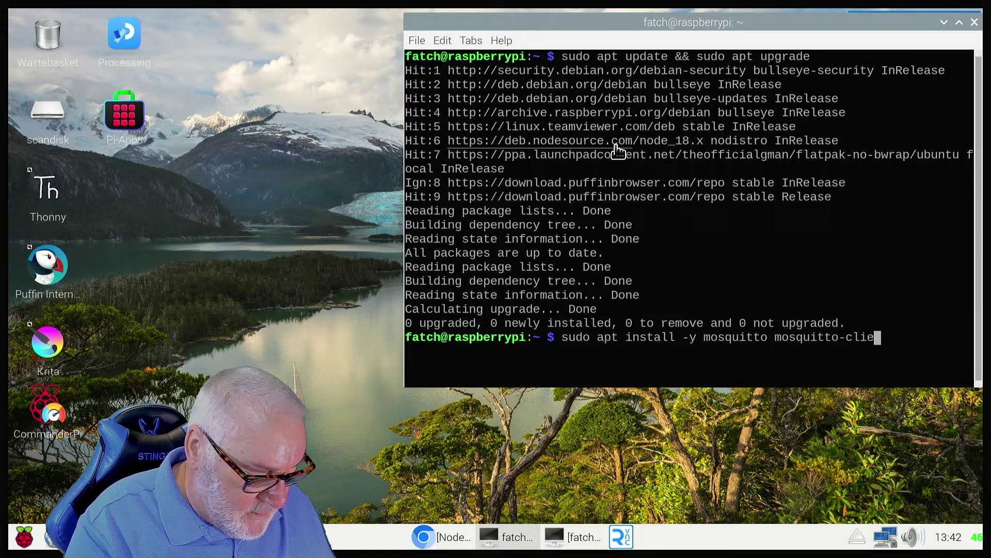
{"action": "type", "text": "nts"}
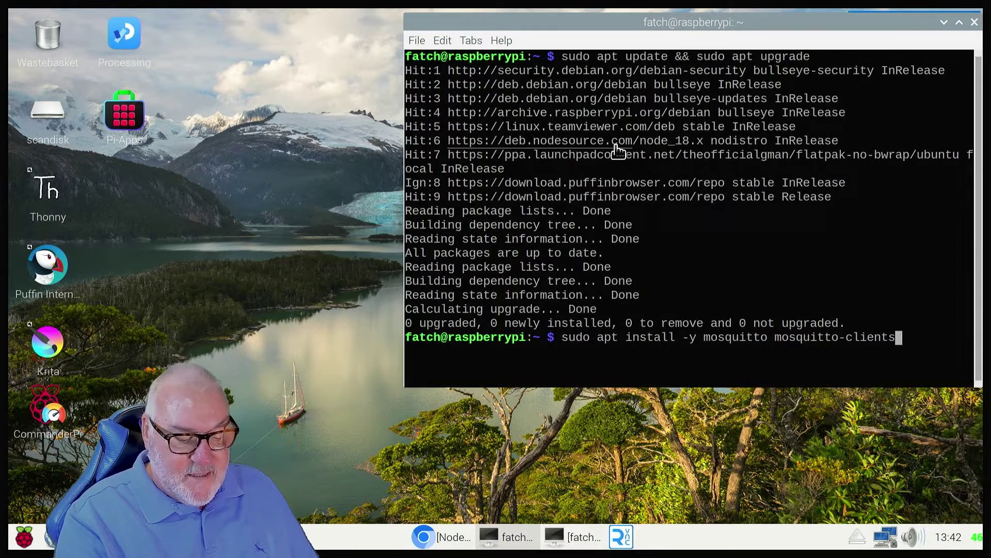
Run sudo apt install -y mosquitto mosquitto-clients; both packages are already the newest version.
{"action": "key", "text": "Return"}
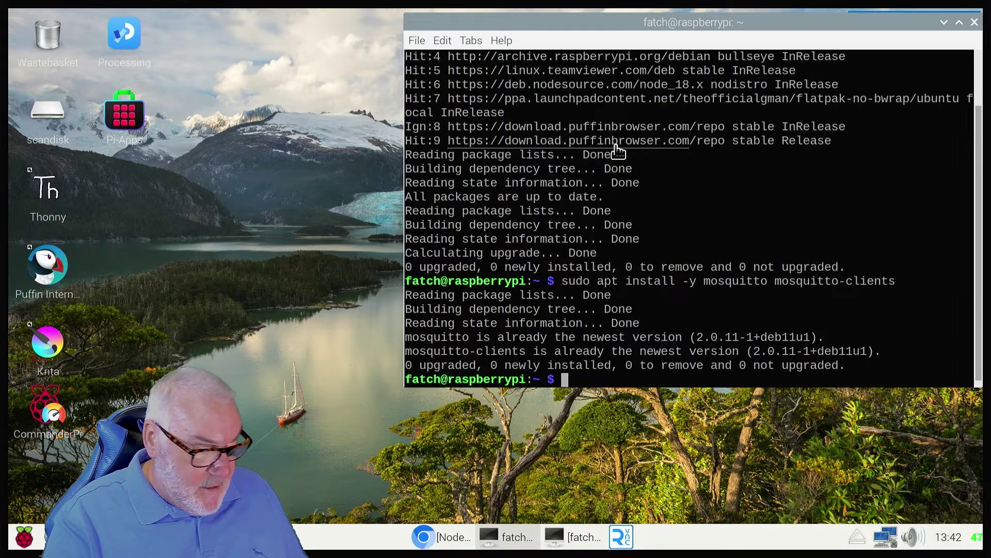
{"action": "type", "text": "clear"}
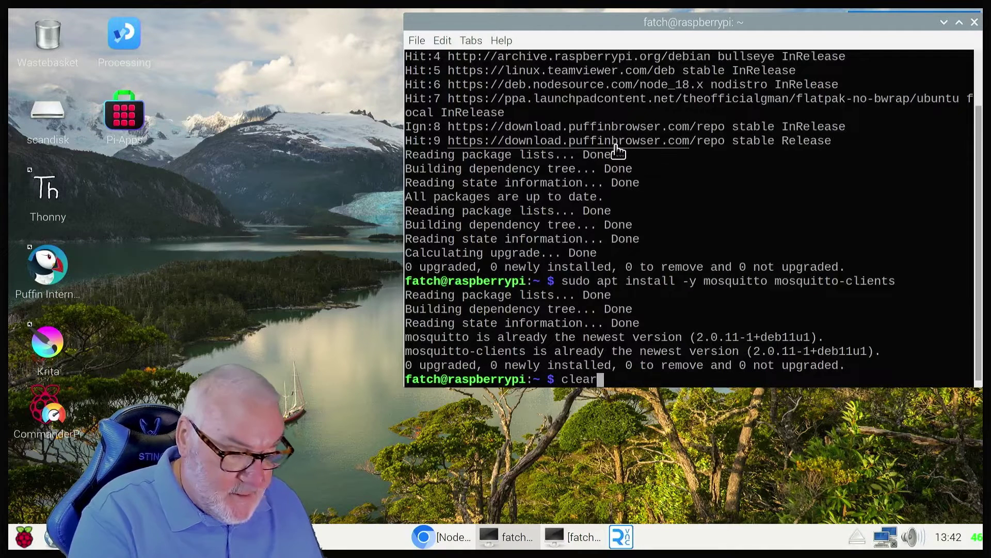
Clear the terminal and run sudo systemctl enable mosquitto.service.
{"action": "key", "text": "Return"}
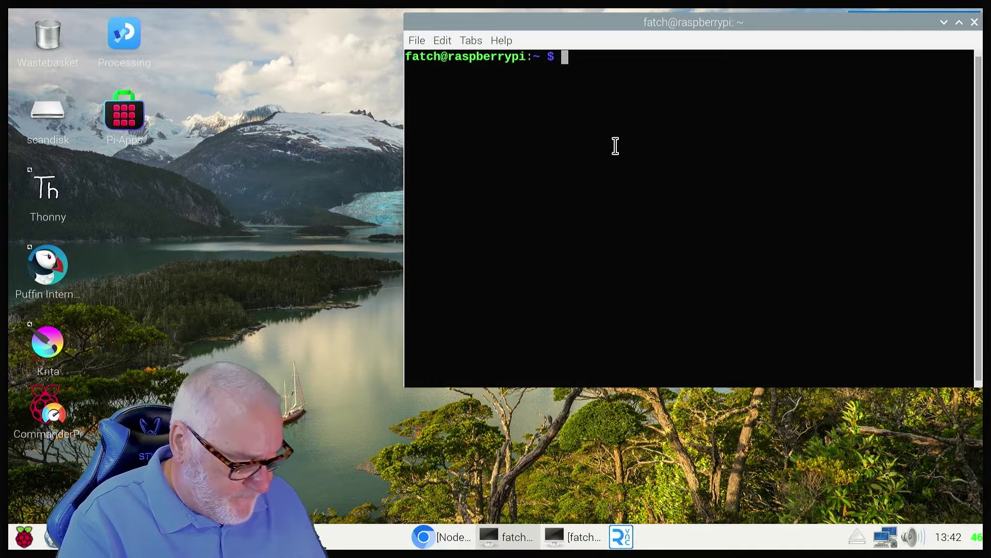
{"action": "type", "text": "sudo"}
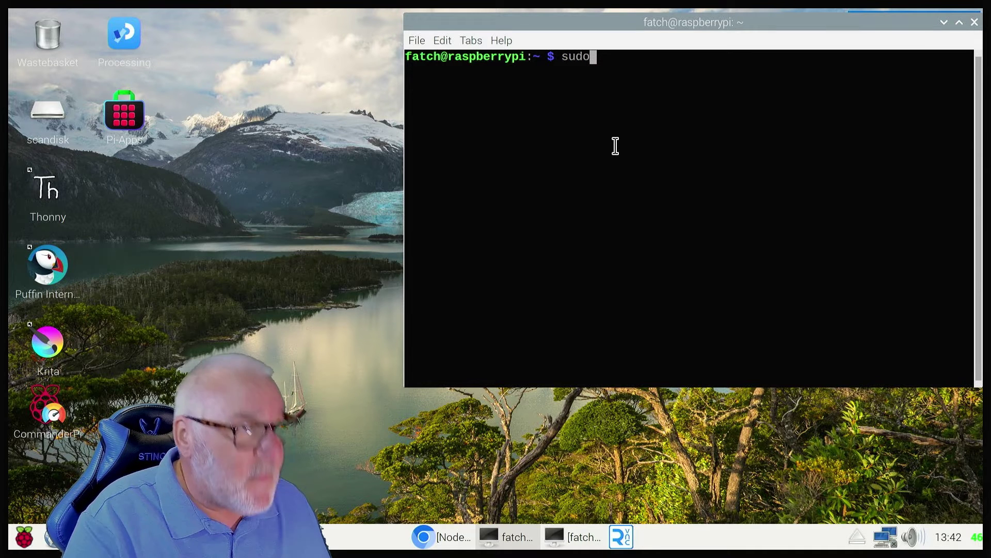
{"action": "type", "text": " s"}
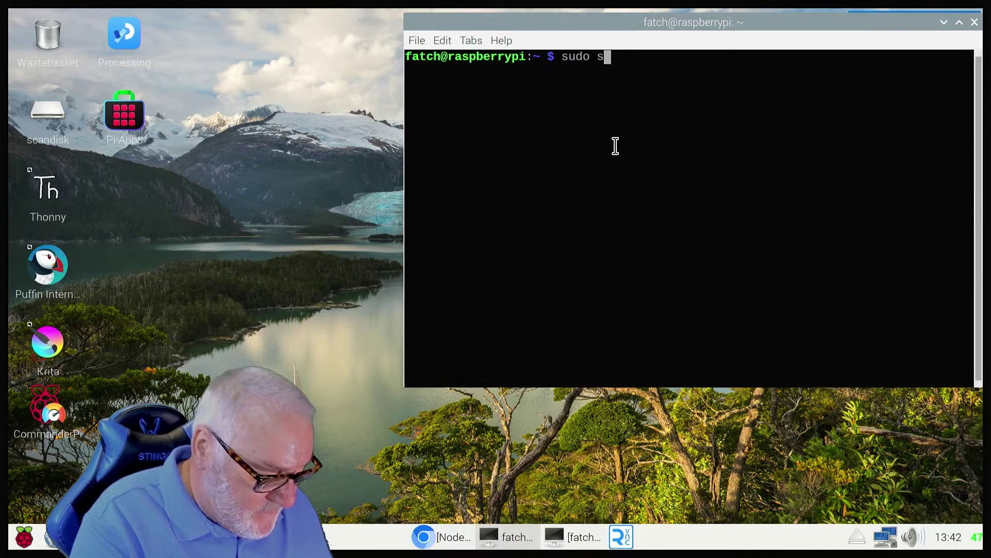
{"action": "type", "text": "ystemc"}
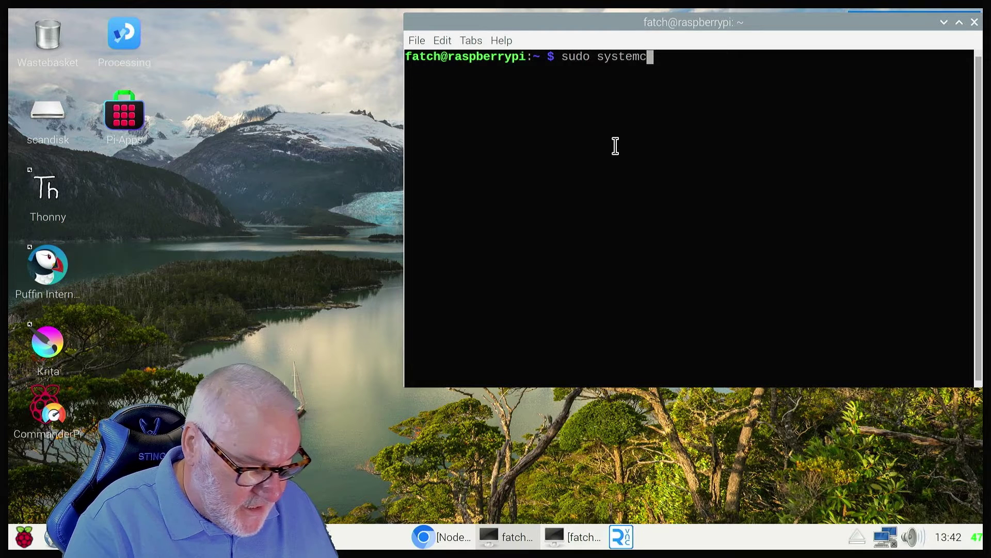
{"action": "type", "text": "tl "}
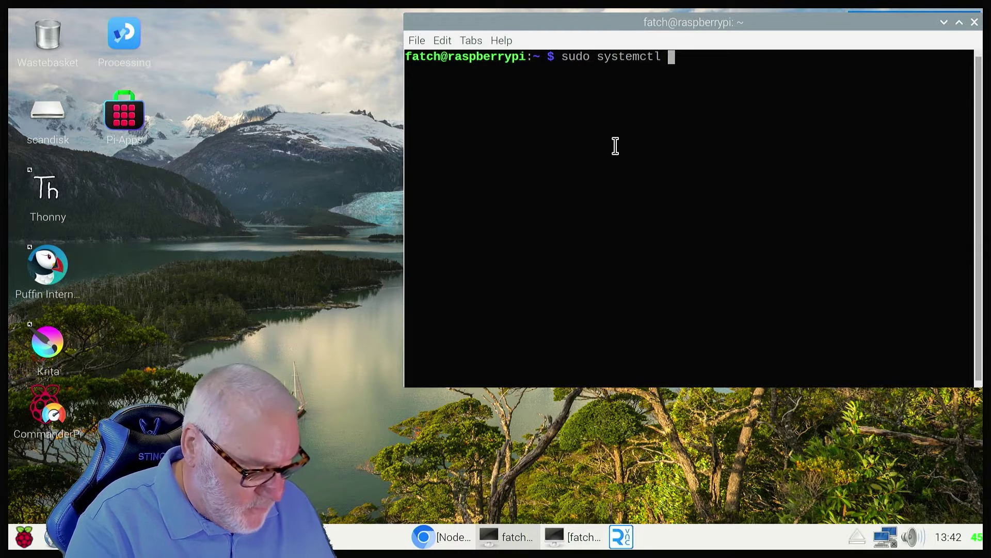
{"action": "type", "text": "enabl"}
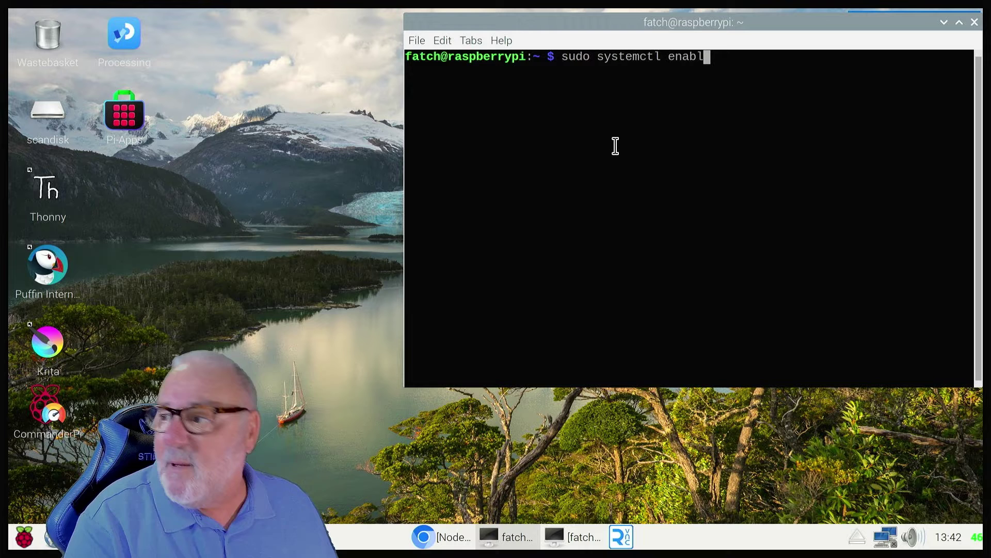
{"action": "type", "text": "e "}
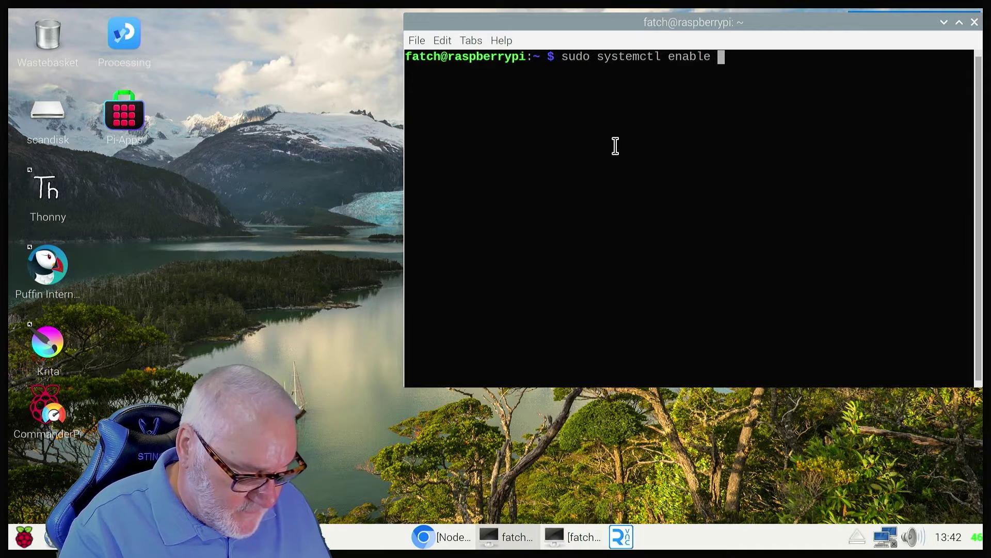
{"action": "type", "text": "mosqui"}
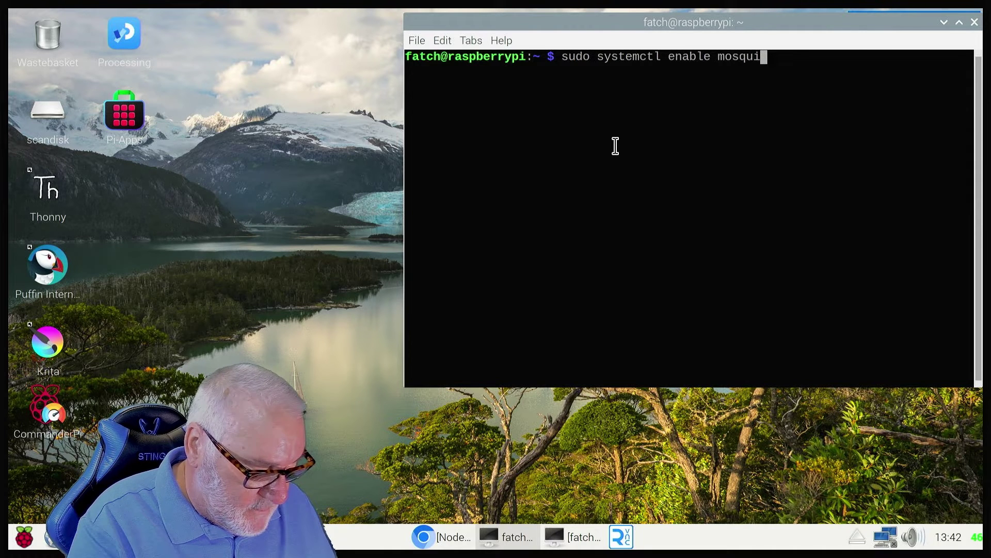
{"action": "type", "text": "tto"}
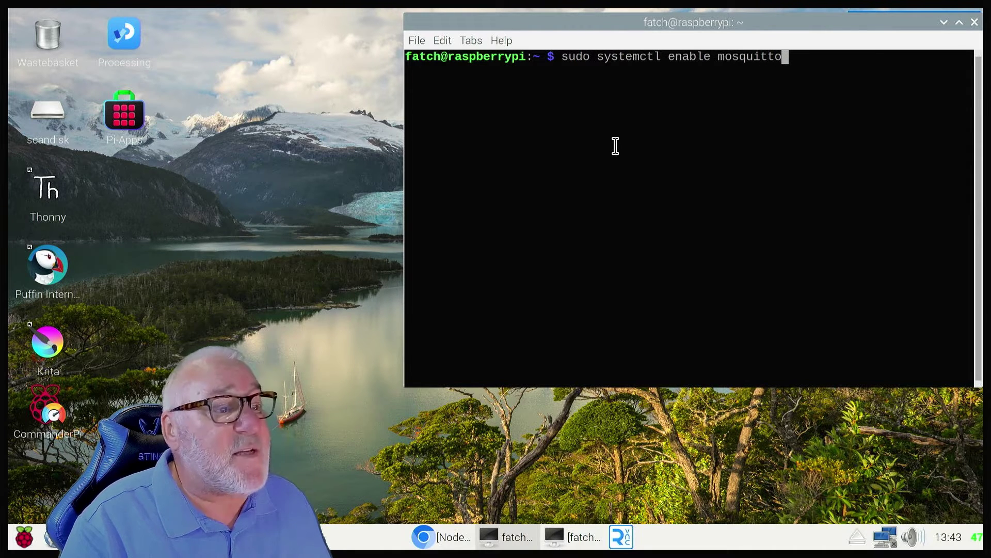
{"action": "type", "text": ".ser"}
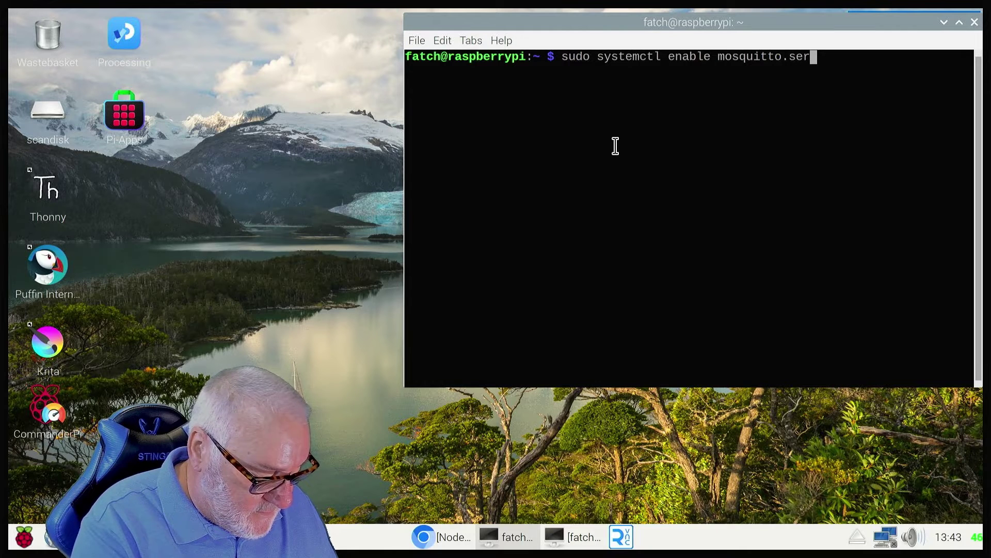
{"action": "type", "text": "vice"}
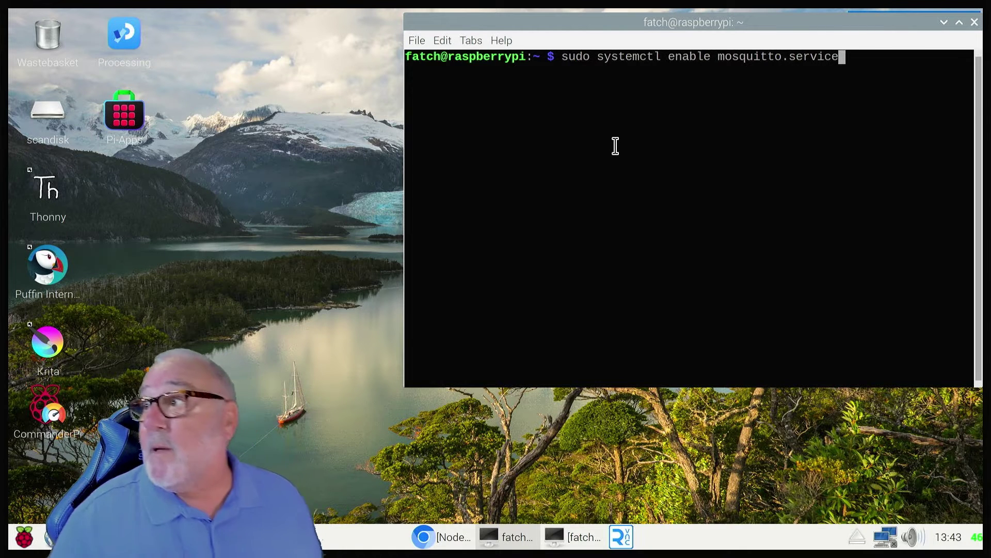
{"action": "key", "text": "Return"}
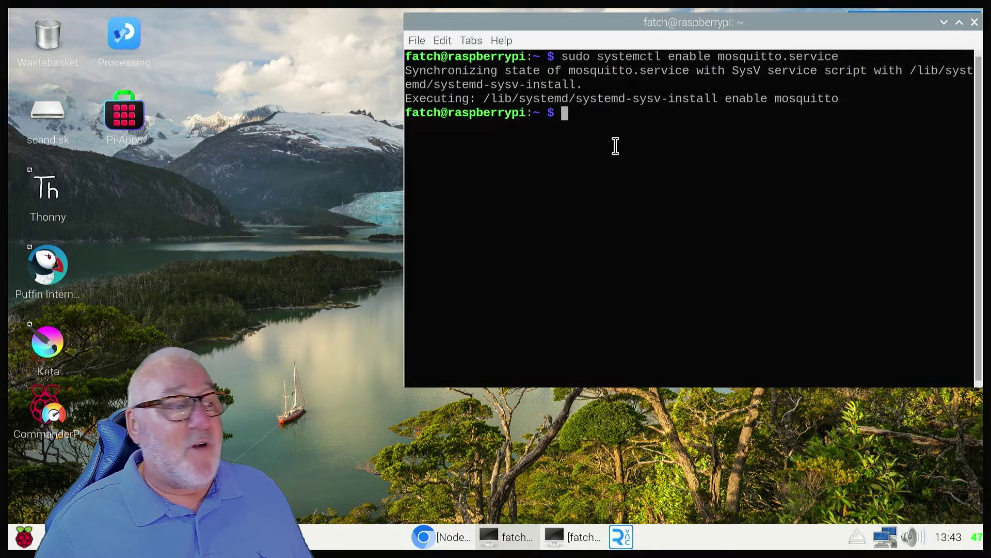
{"action": "type", "text": "mo"}
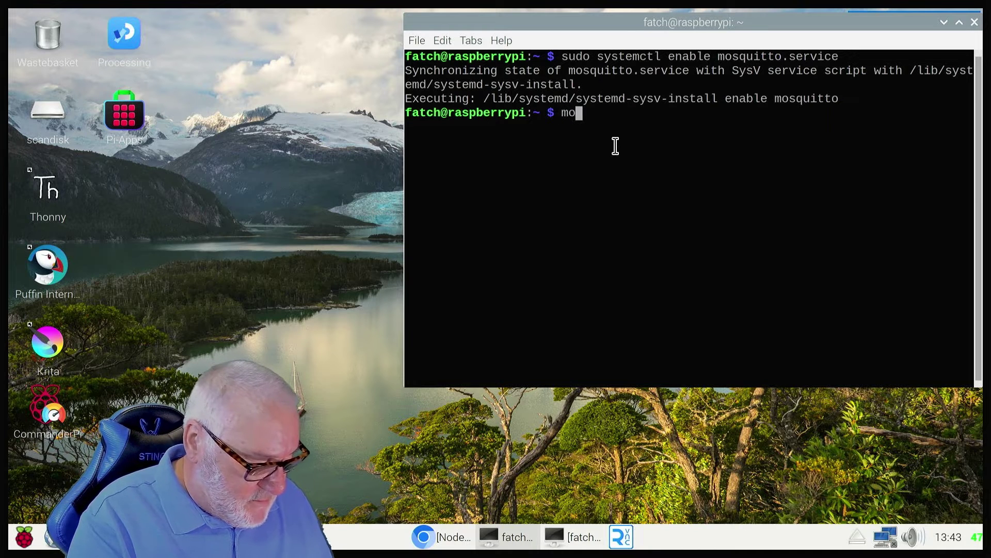
{"action": "type", "text": "squitto"}
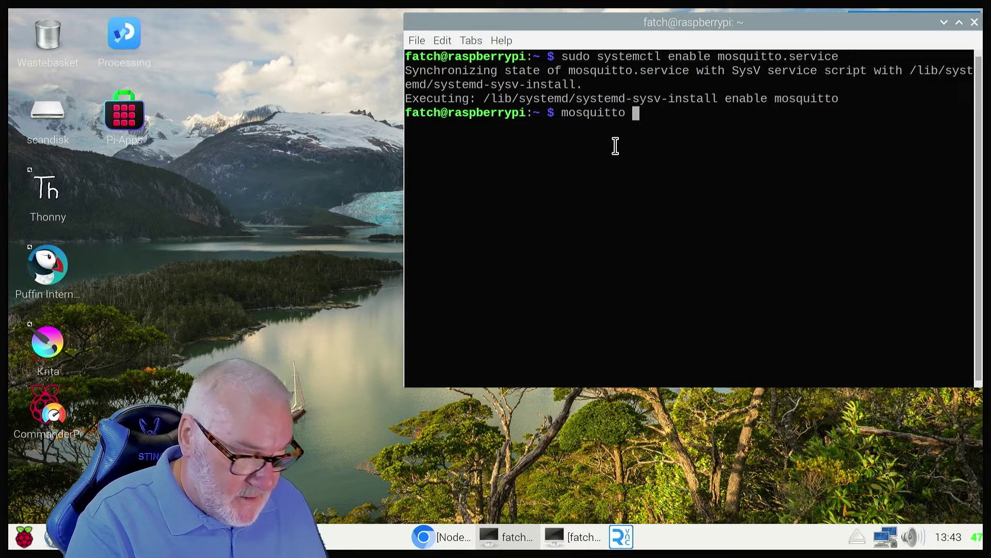
{"action": "type", "text": " -v"}
Run mosquitto -v, which reports version 2.0.11 and port 1883 already in use.
{"action": "key", "text": "Return"}
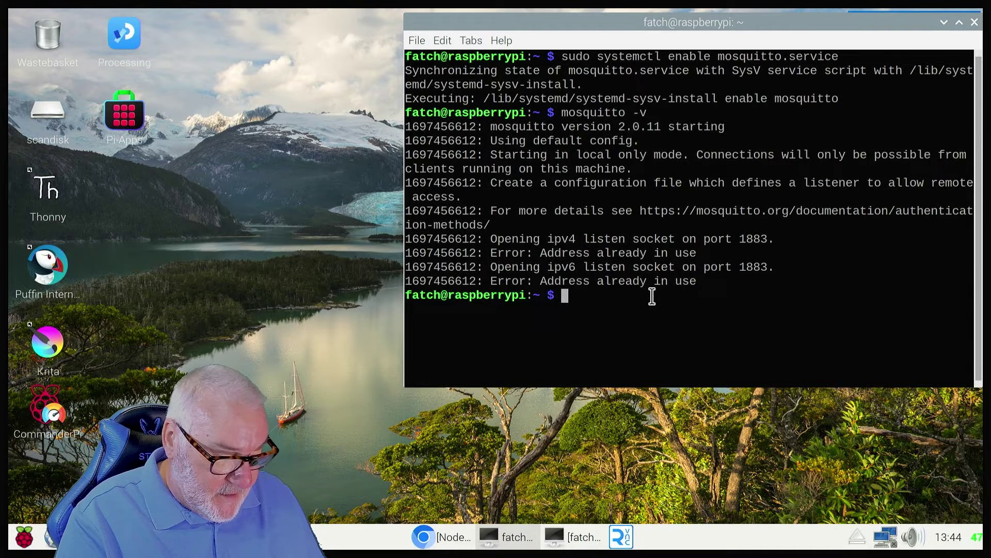
{"action": "type", "text": "clear"}
Clear the terminal and open /etc/mosquitto/mosquitto.conf in nano with sudo.
{"action": "key", "text": "Return"}
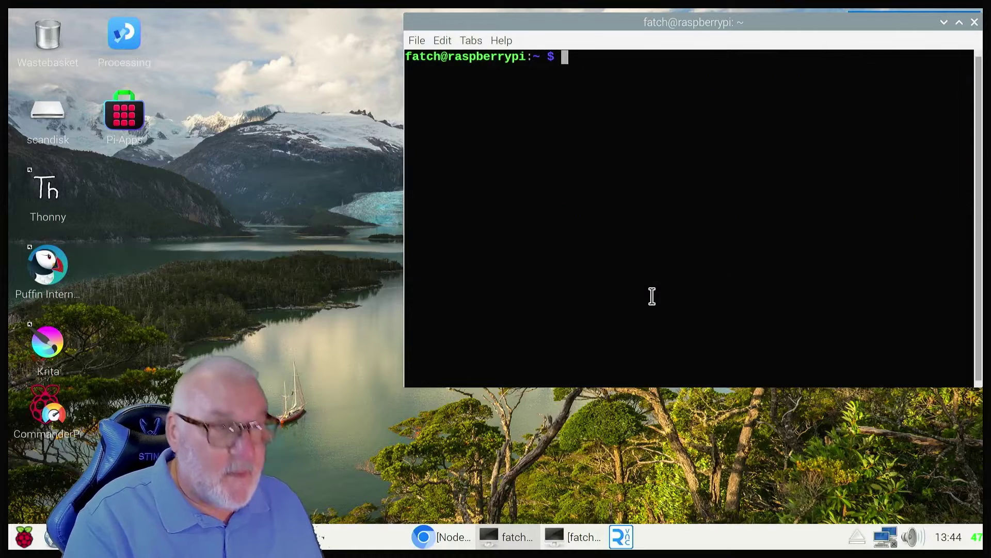
{"action": "type", "text": "s"}
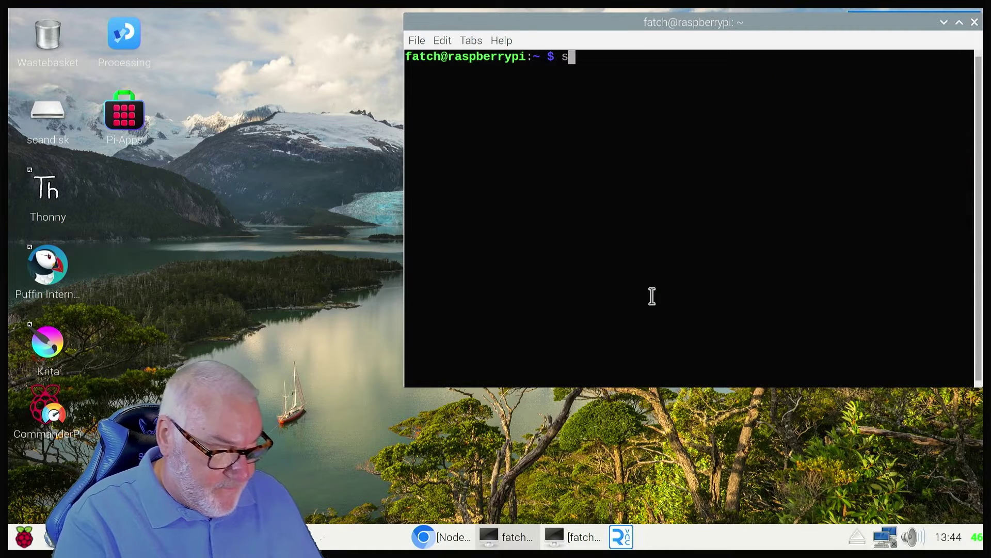
{"action": "type", "text": "udo "}
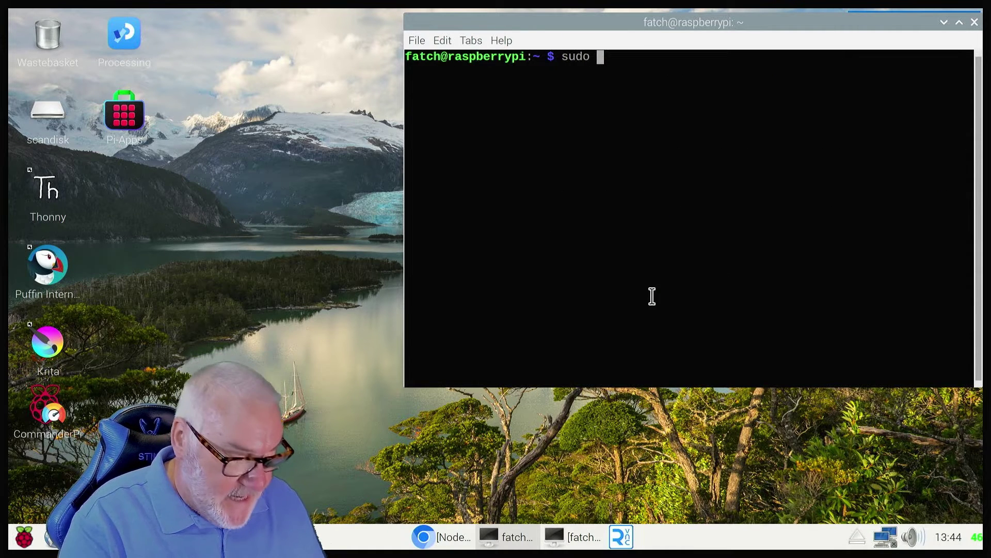
{"action": "type", "text": "nano"}
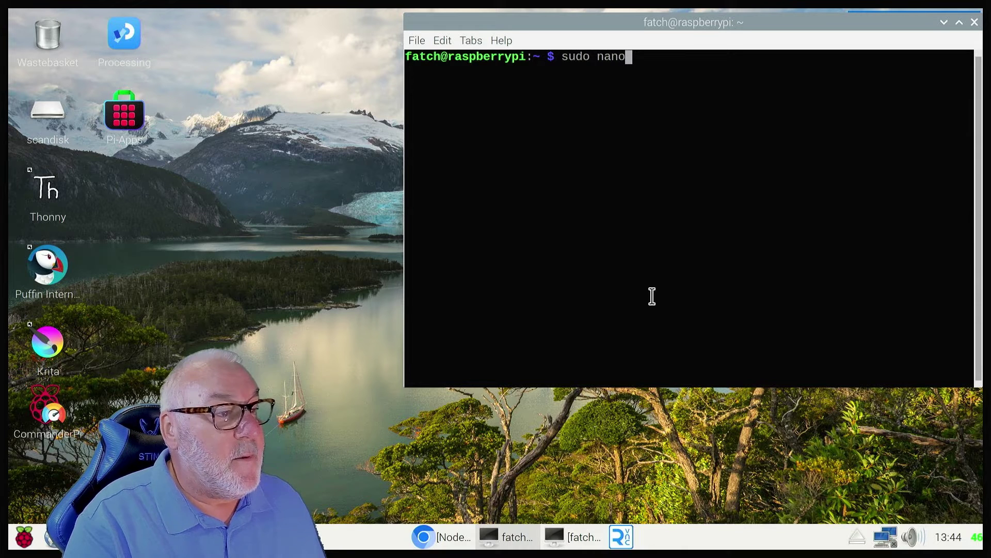
{"action": "type", "text": " /"}
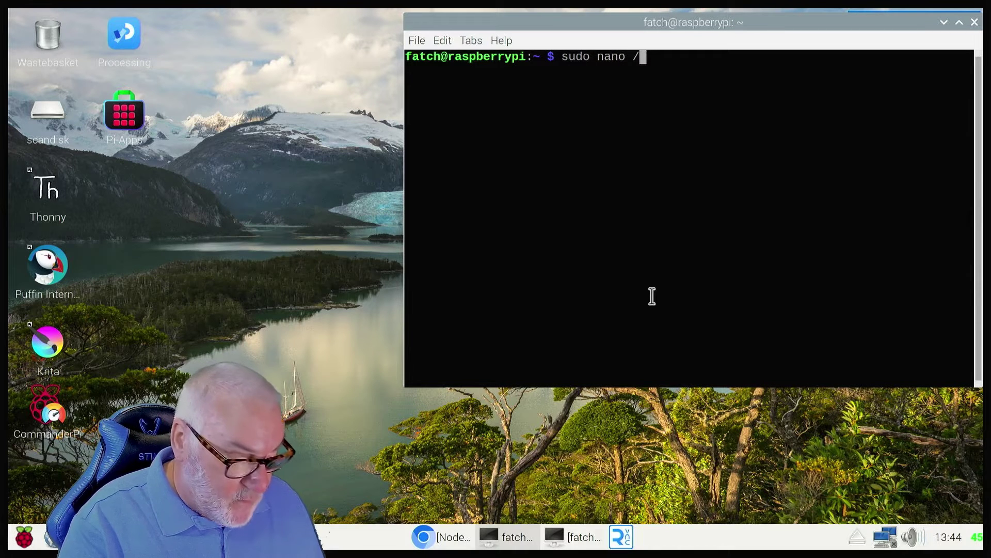
{"action": "type", "text": "etc"}
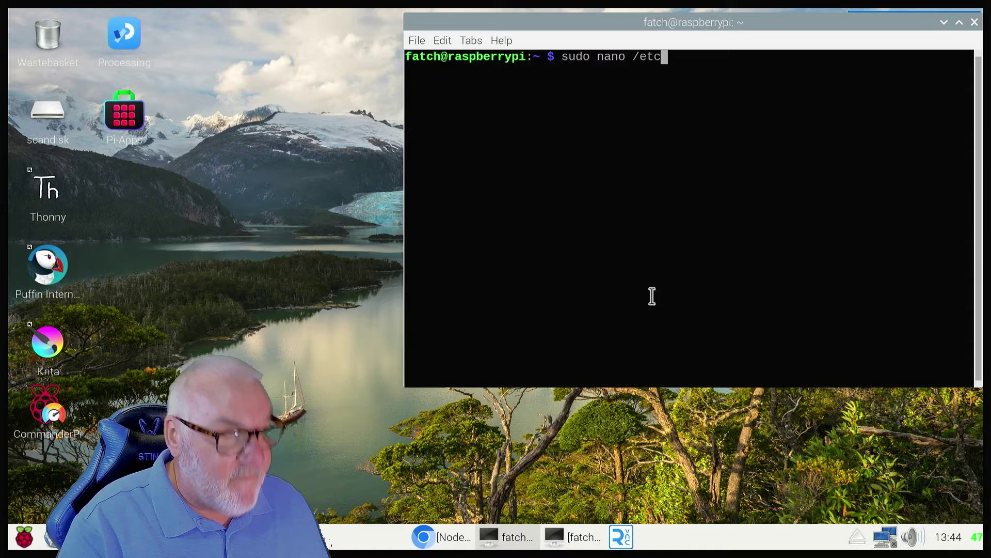
{"action": "type", "text": "/mo"}
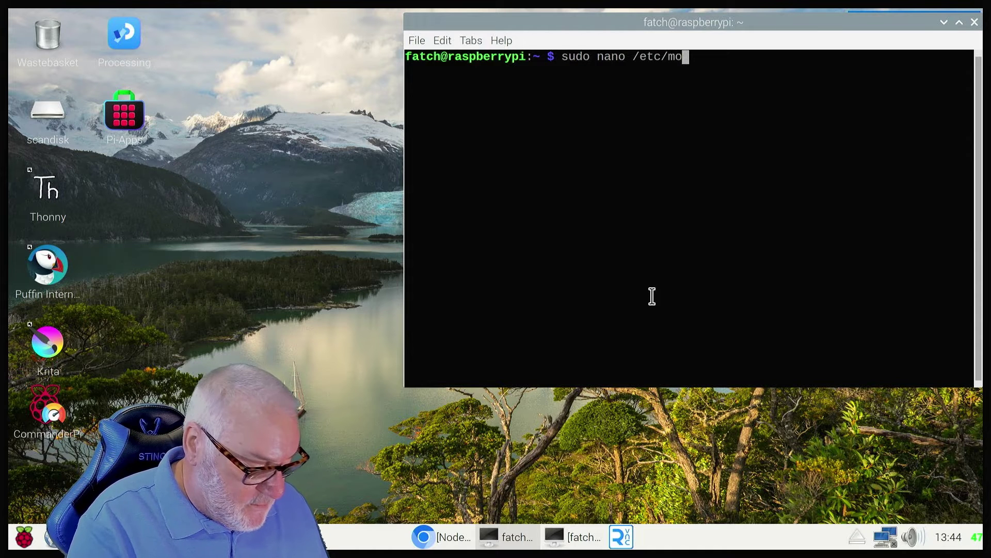
{"action": "type", "text": "squit"}
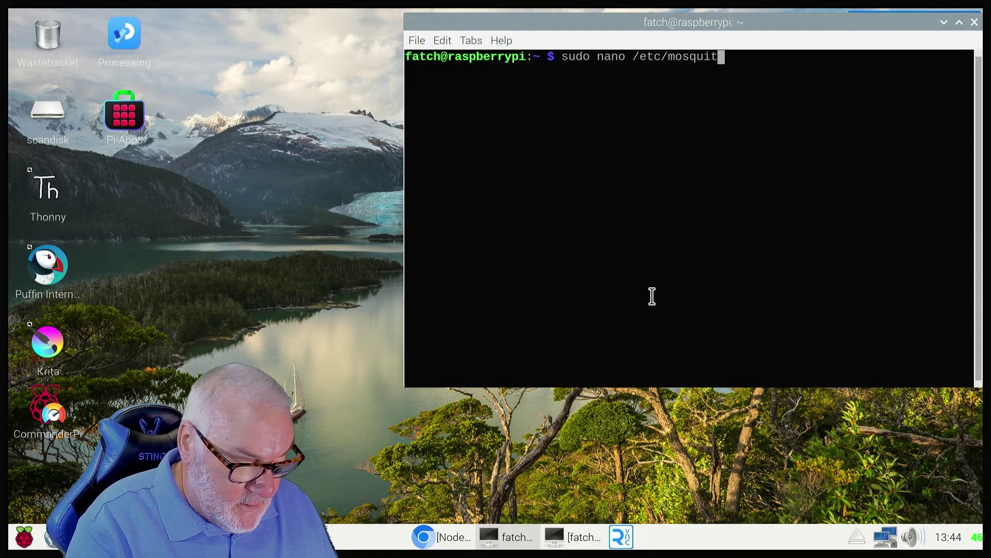
{"action": "type", "text": "to/"}
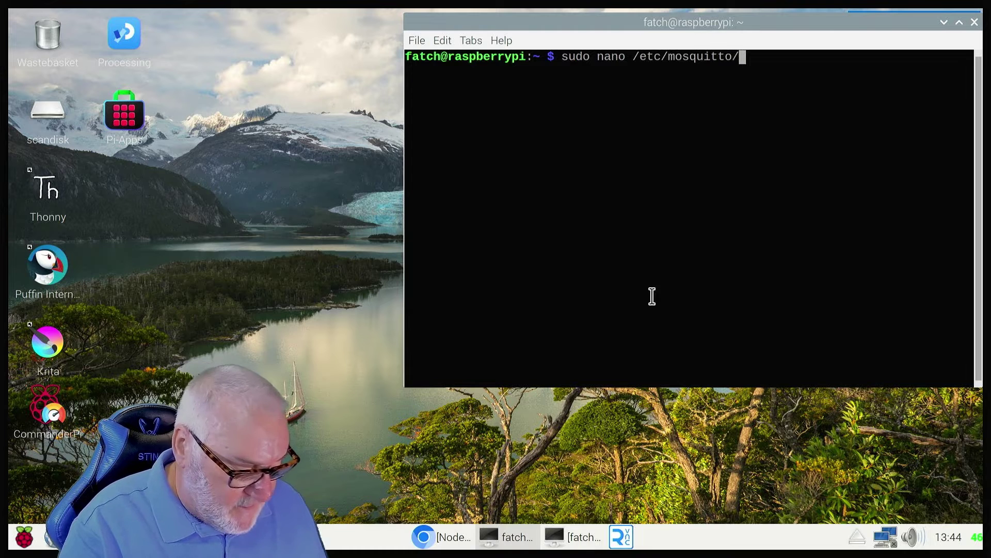
{"action": "type", "text": "mos"}
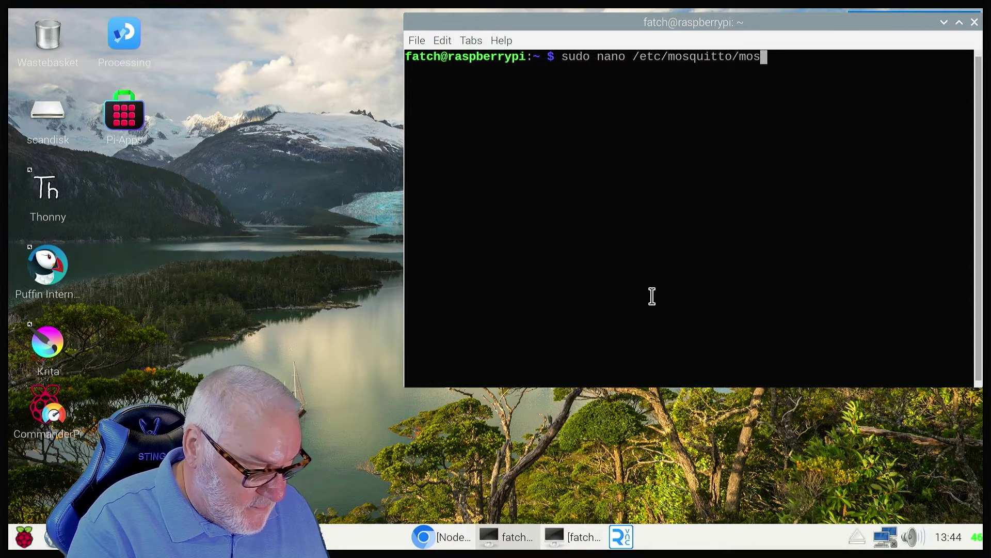
{"action": "type", "text": "quitto"}
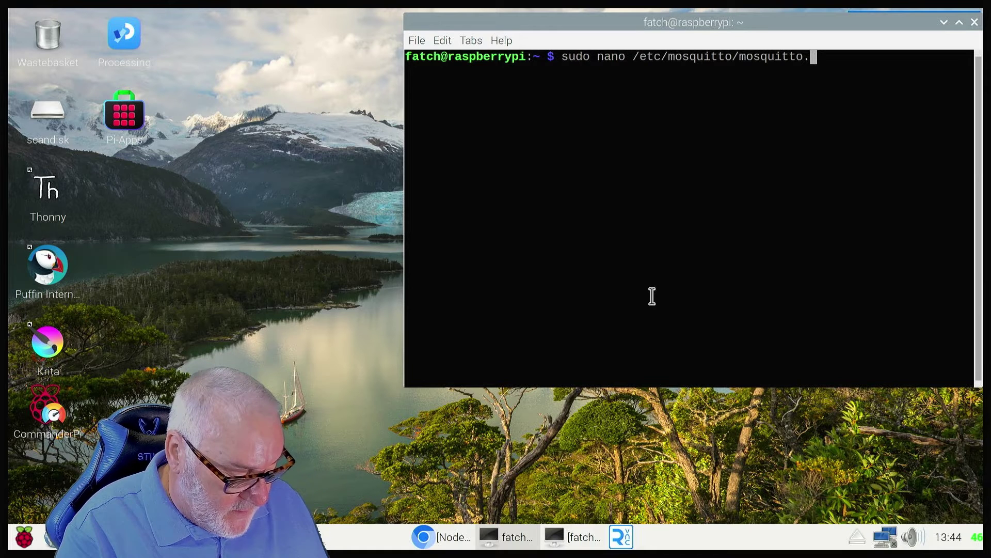
{"action": "type", "text": ".conf"}
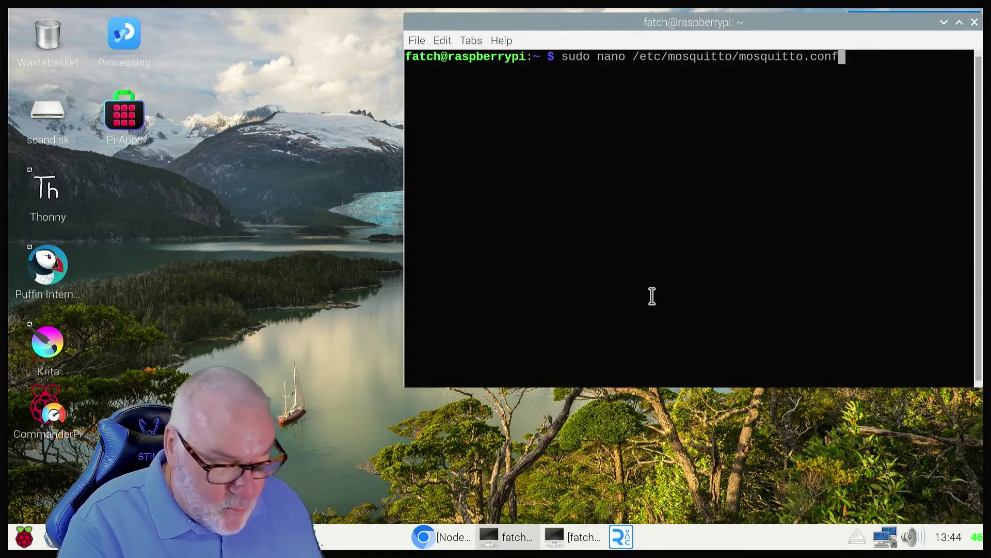
{"action": "key", "text": "Return"}
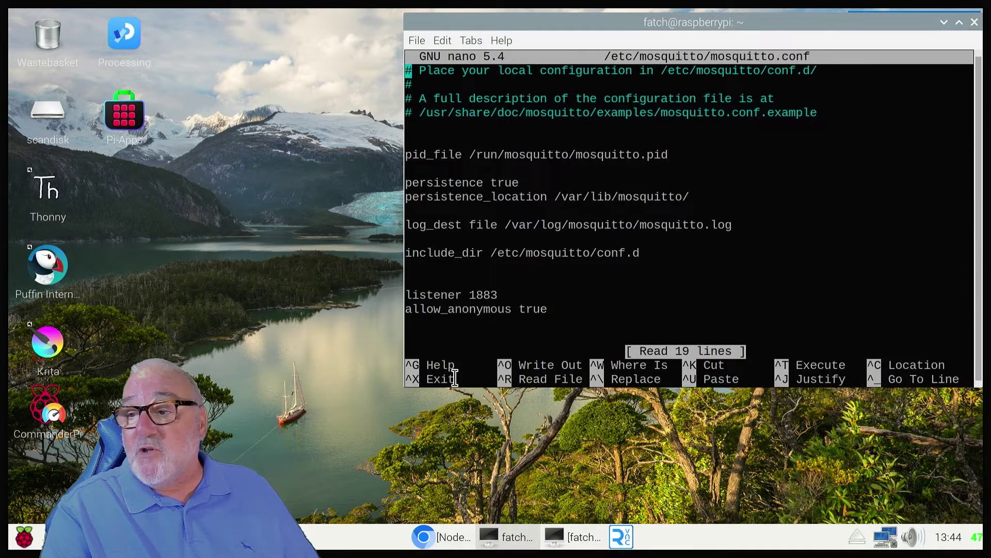
Highlight the listener 1883 and allow_anonymous true lines, then exit nano.
{"action": "left_click_drag", "start_coordinate": [553, 310], "coordinate": [407, 295]}
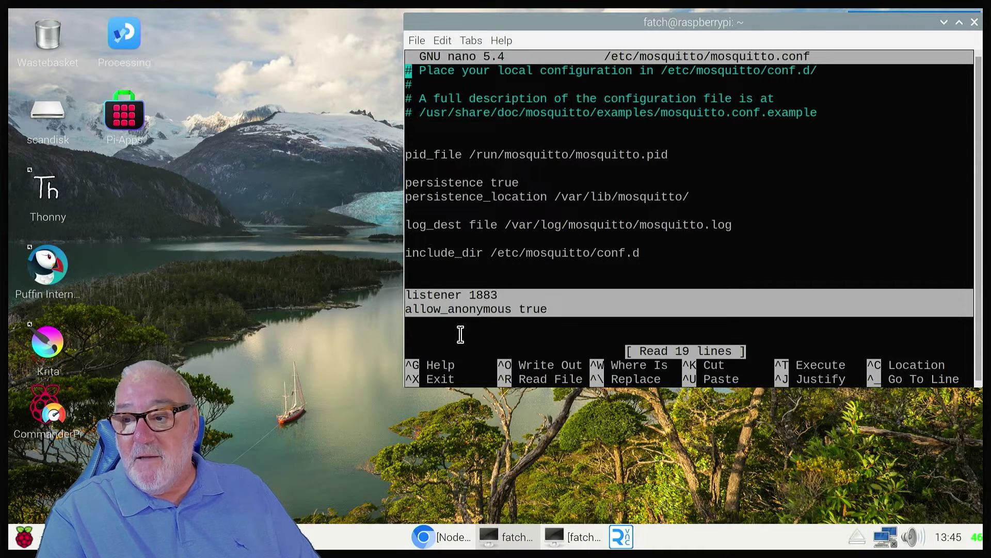
{"action": "left_click", "coordinate": [460, 335]}
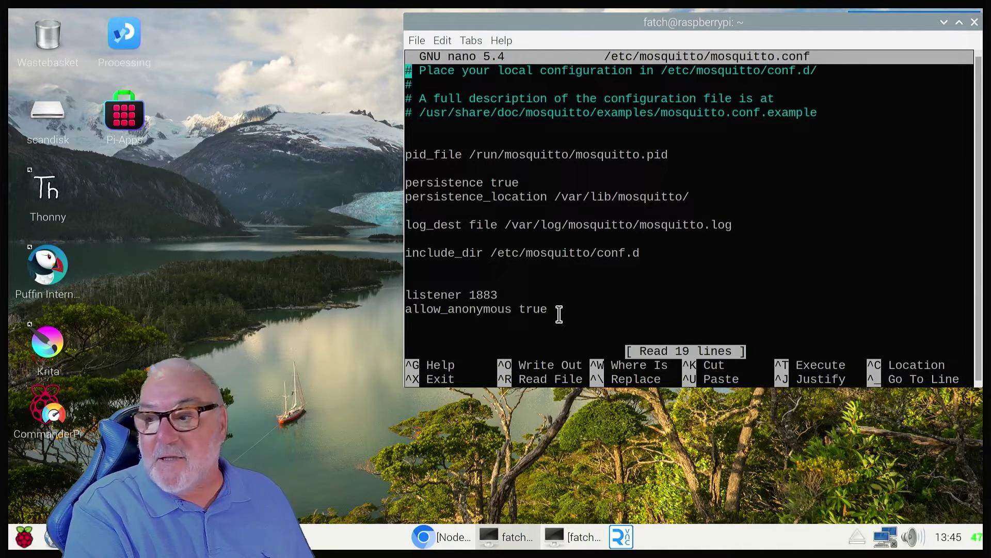
{"action": "key", "text": "ctrl+x"}
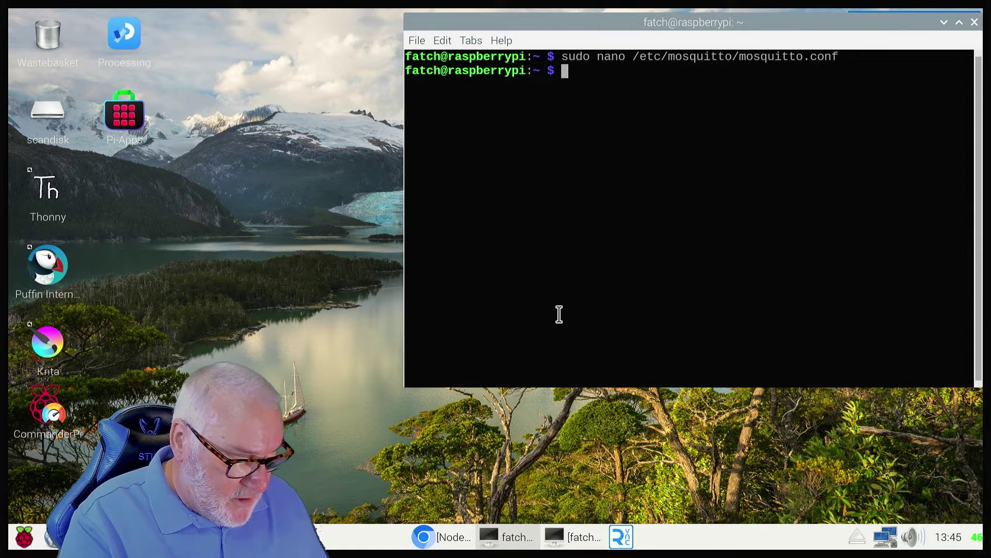
{"action": "type", "text": "sudo"}
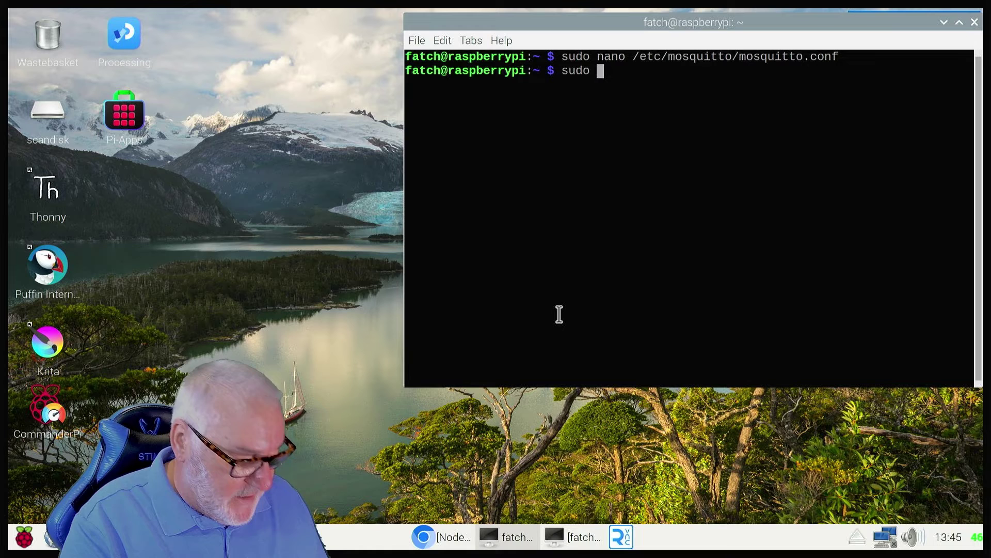
{"action": "type", "text": " syste"}
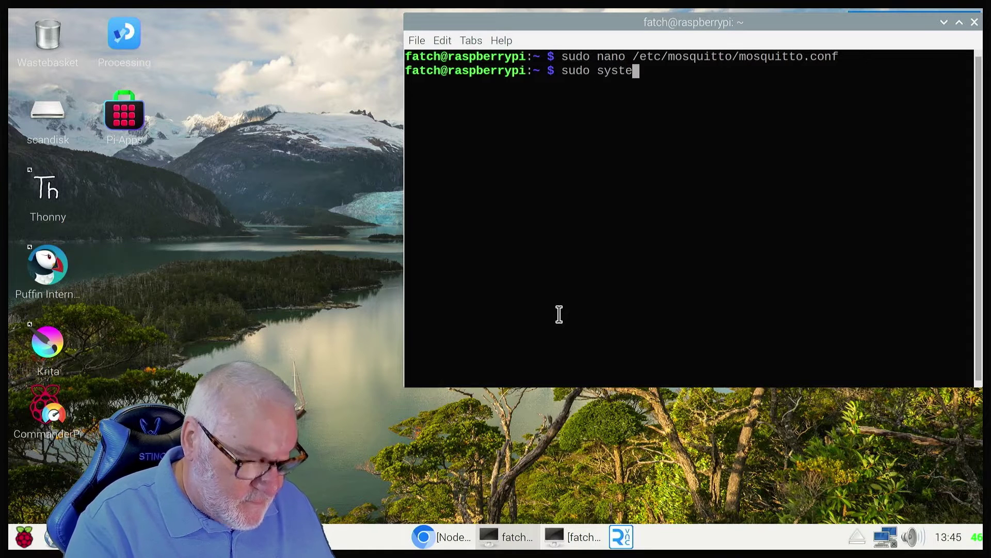
{"action": "type", "text": "mc"}
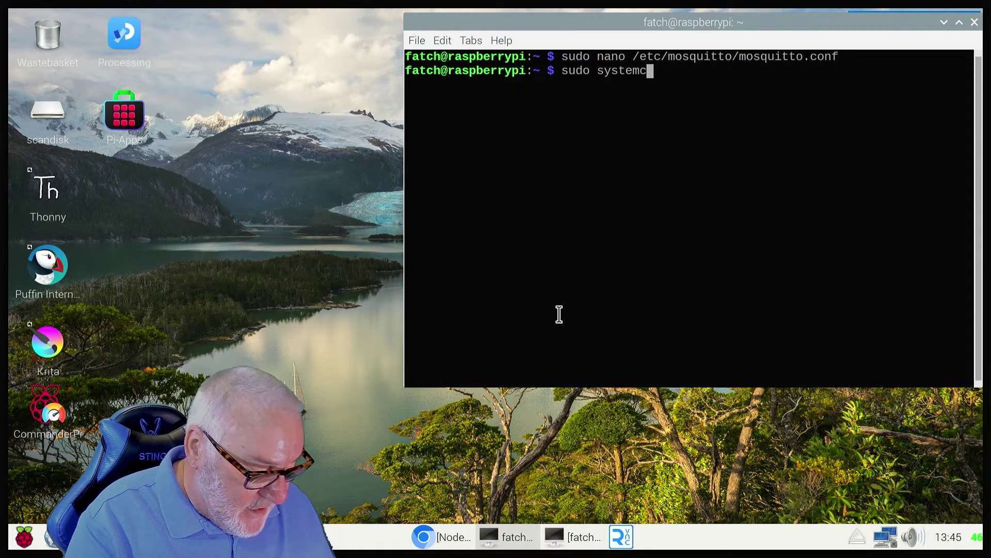
{"action": "type", "text": "tl"}
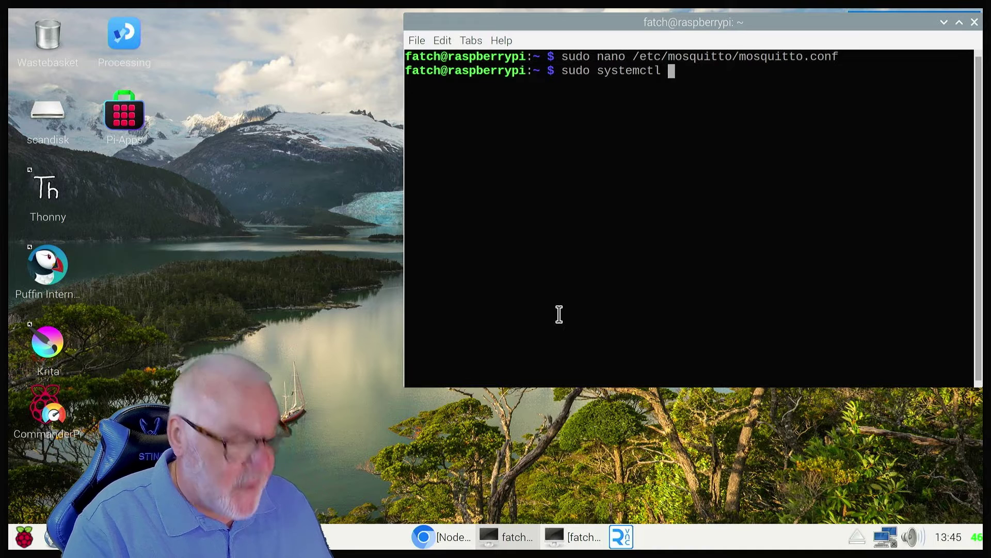
{"action": "type", "text": " resta"}
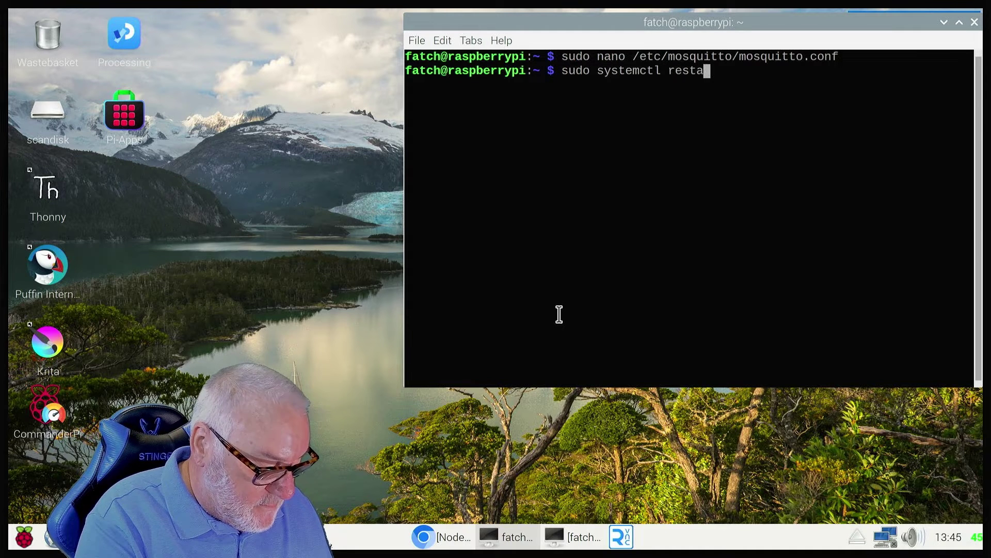
{"action": "type", "text": "rt"}
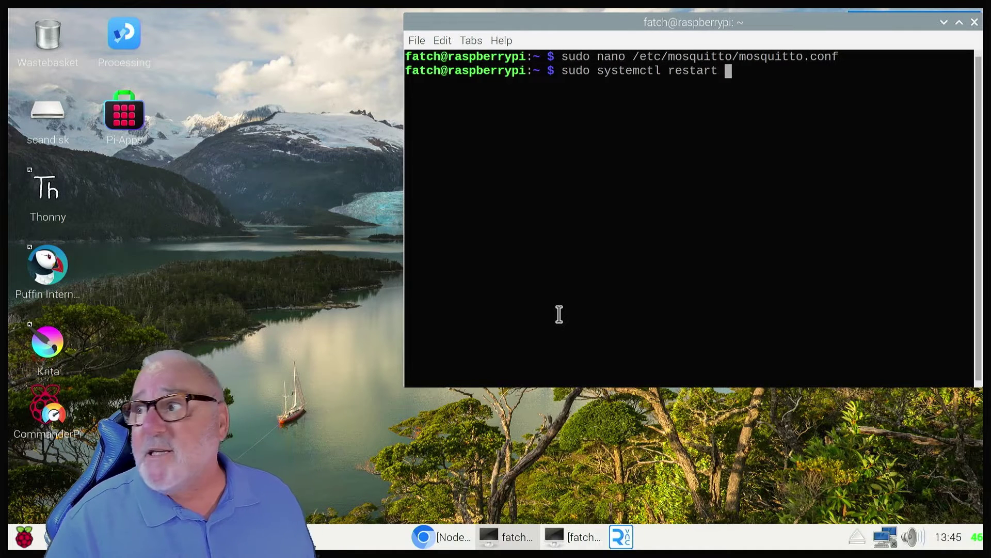
{"action": "type", "text": " mo"}
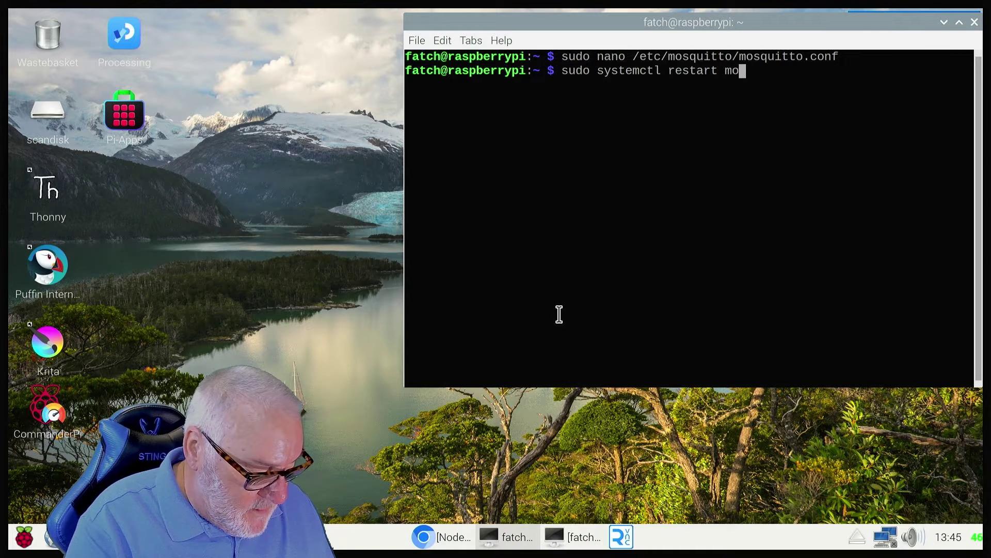
{"action": "type", "text": "squit"}
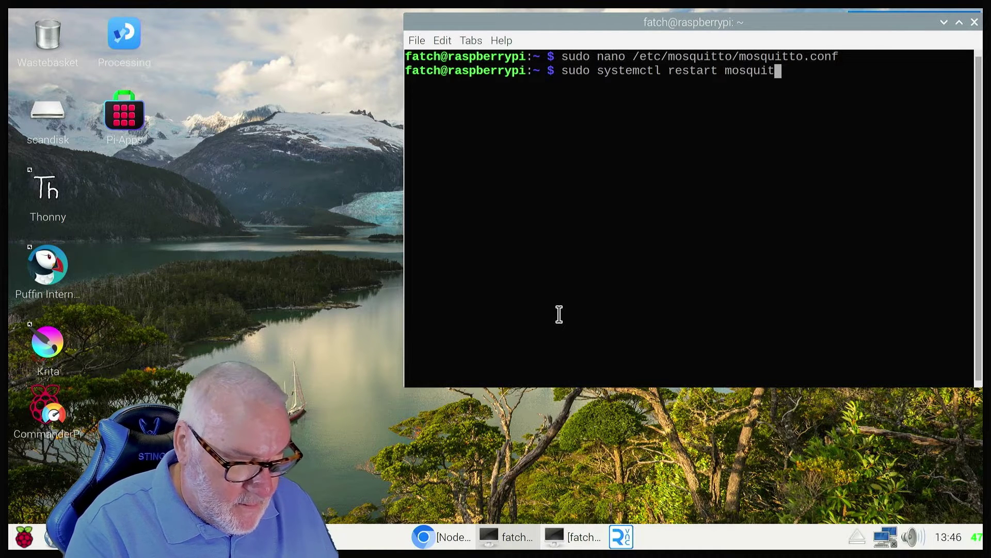
{"action": "type", "text": "to"}
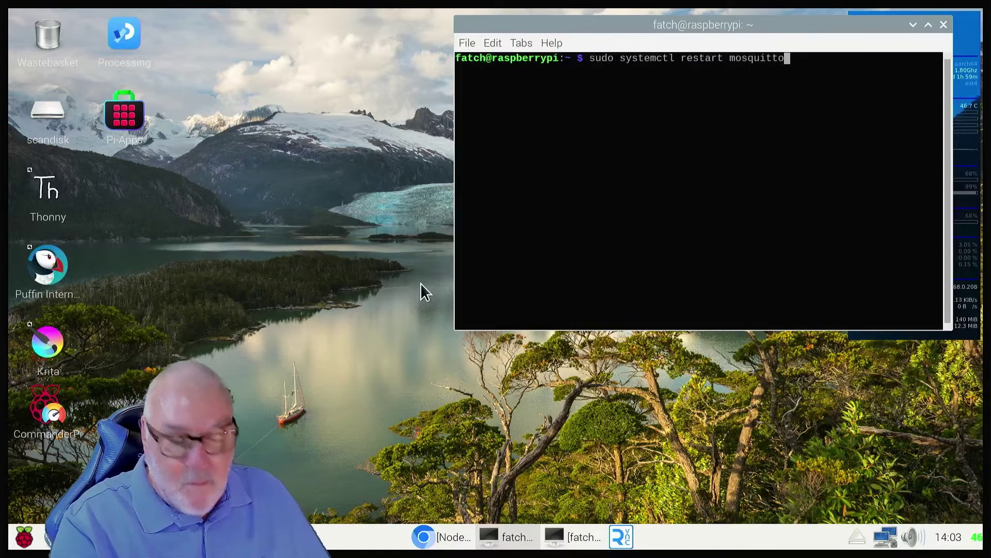
Run sudo systemctl restart mosquitto, which fails, then clear the terminal.
{"action": "key", "text": "Return"}
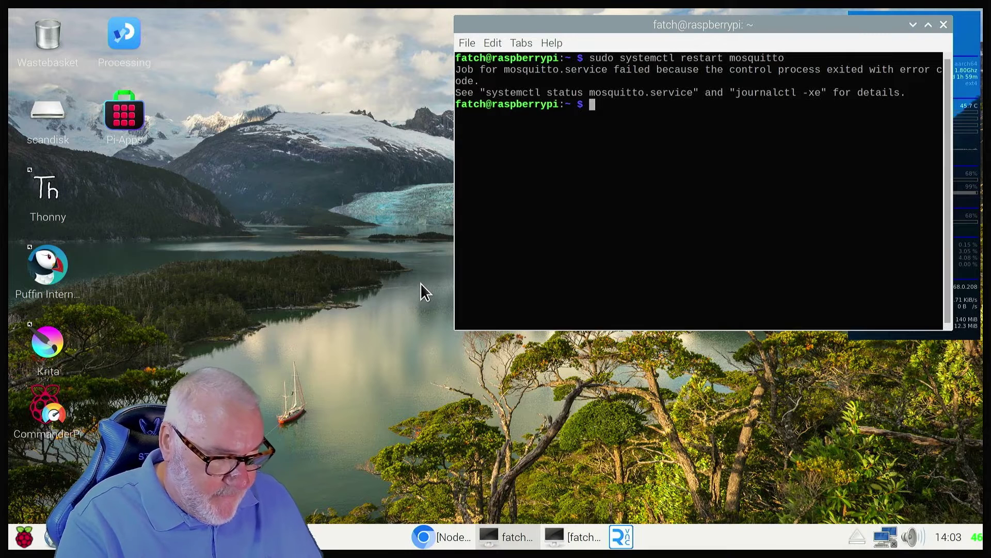
{"action": "type", "text": "clear"}
{"action": "key", "text": "Return"}
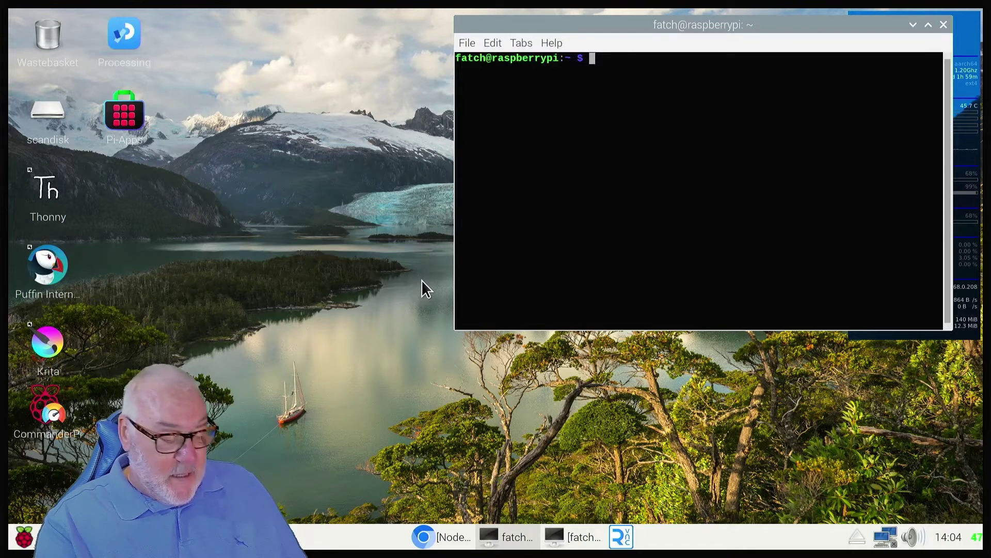
{"action": "type", "text": "ho"}
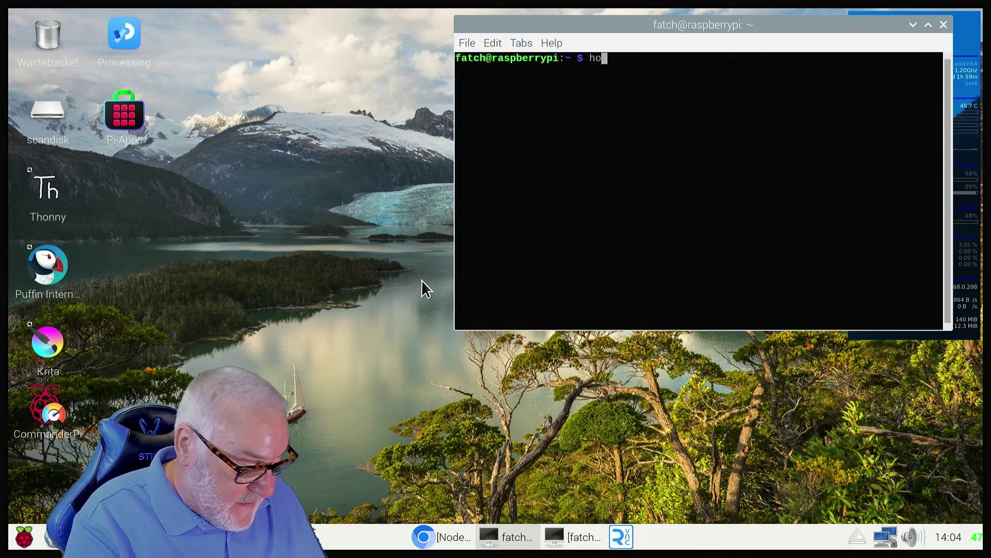
{"action": "type", "text": "stma"}
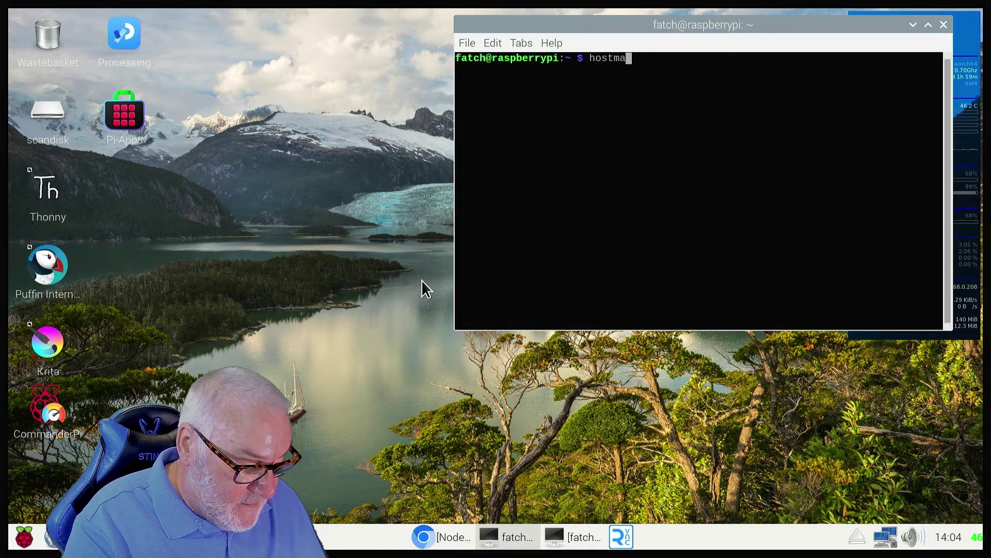
{"action": "type", "text": "n"}
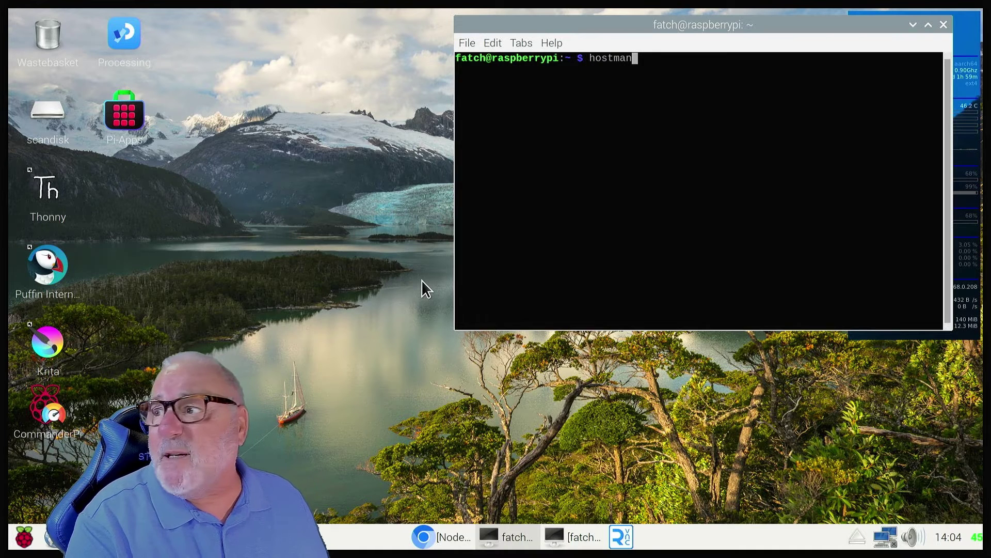
Run hostname -I to show the IP 192.168.0.208, then clear the terminal.
{"action": "key", "text": "BackSpace"}
{"action": "key", "text": "BackSpace"}
{"action": "key", "text": "BackSpace"}
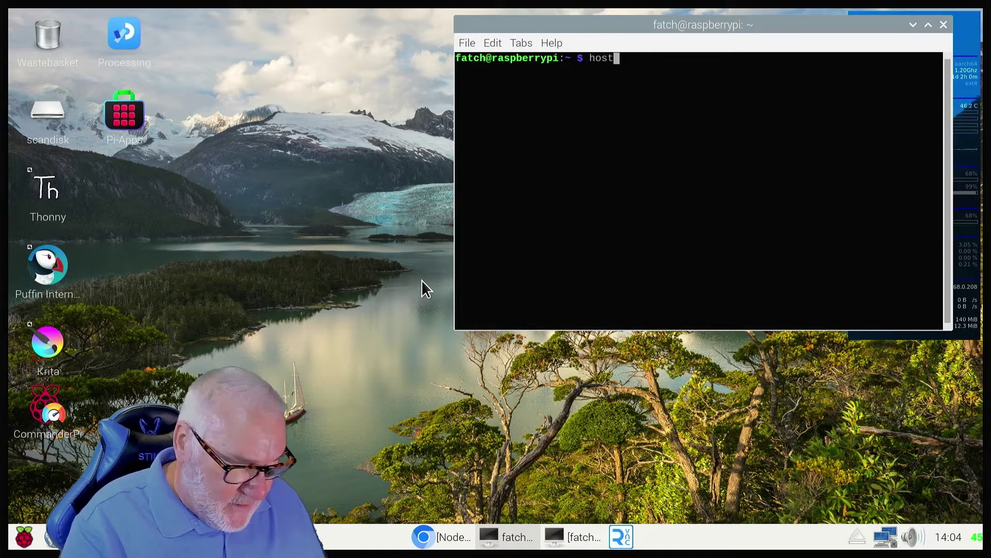
{"action": "type", "text": "name "}
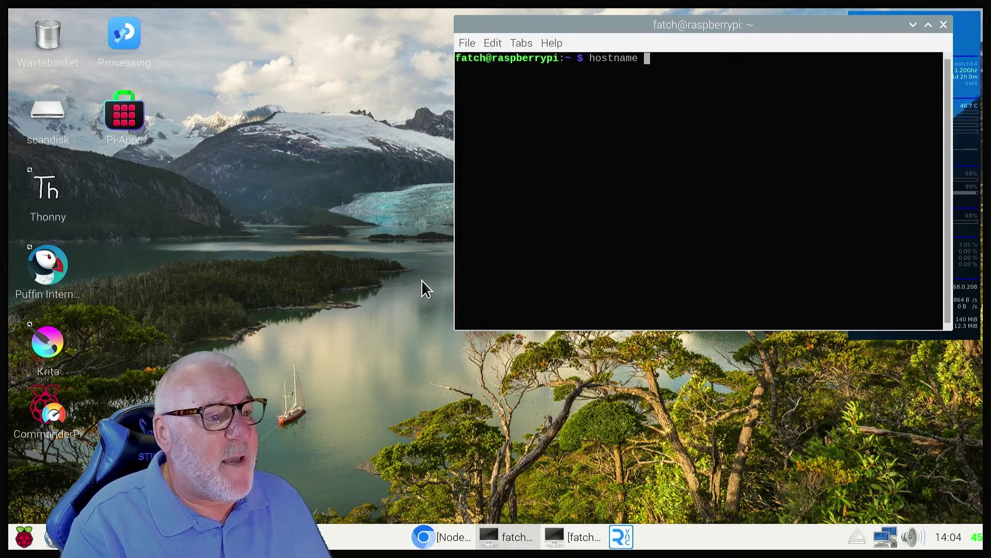
{"action": "type", "text": "-"}
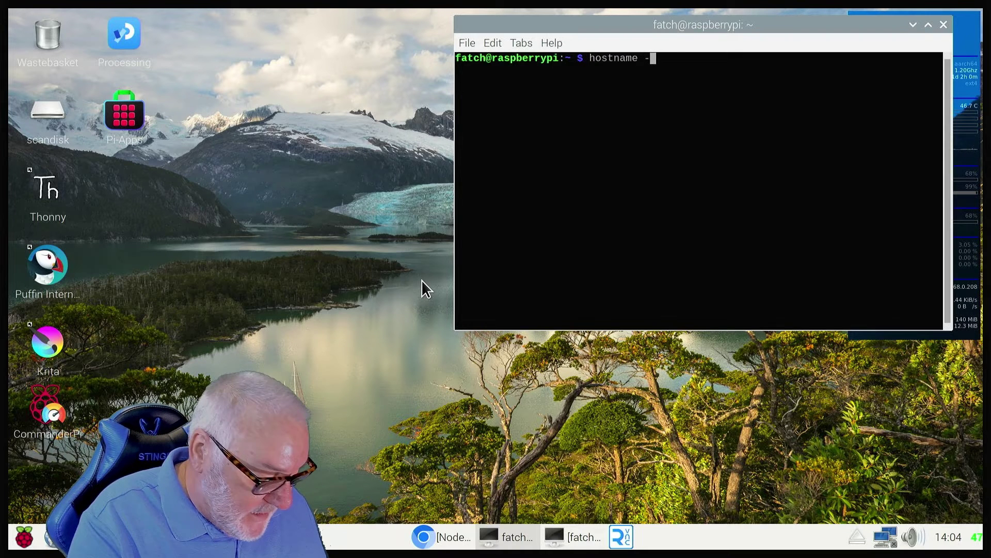
{"action": "type", "text": "I"}
{"action": "key", "text": "Return"}
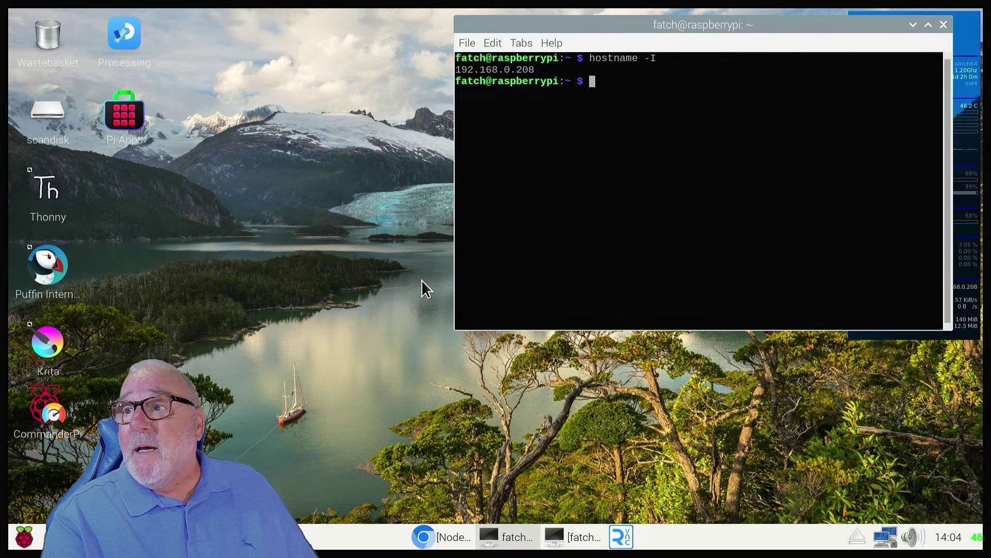
{"action": "type", "text": "cl"}
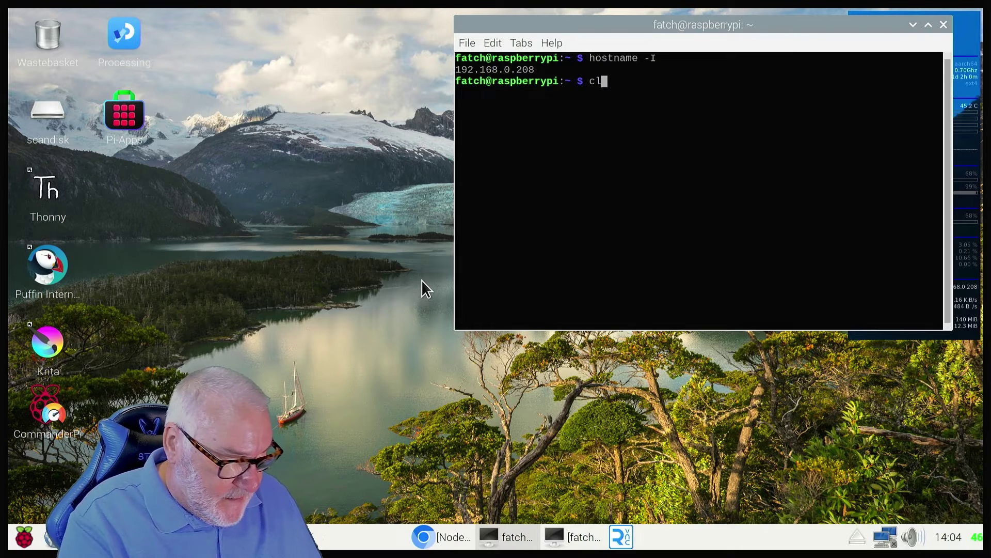
{"action": "type", "text": "ear"}
{"action": "key", "text": "Return"}
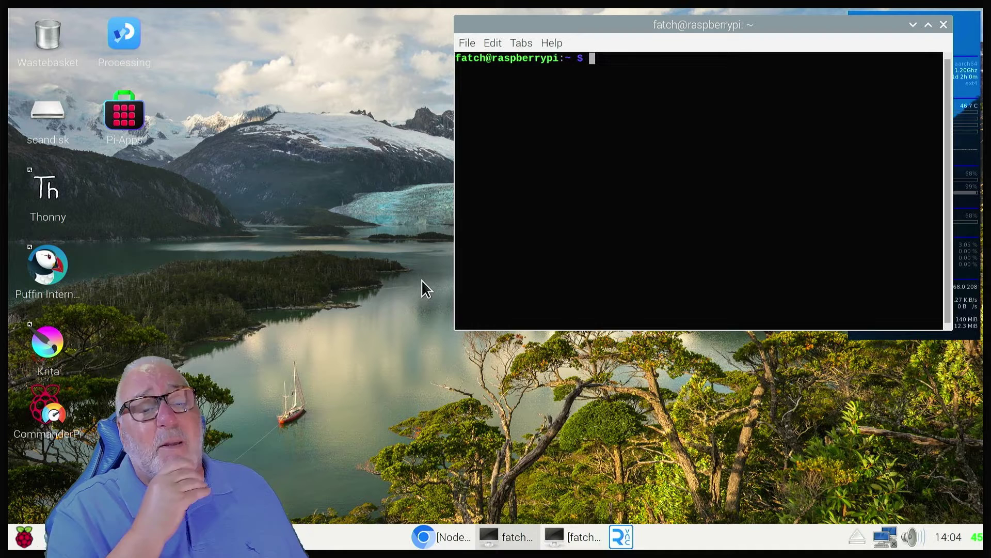
{"action": "type", "text": "mos"}
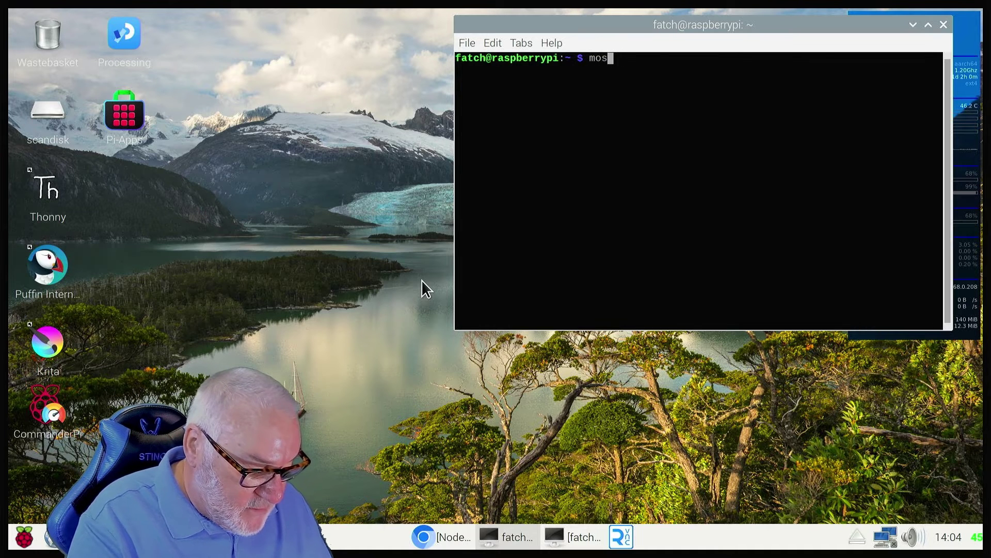
{"action": "type", "text": "qutto"}
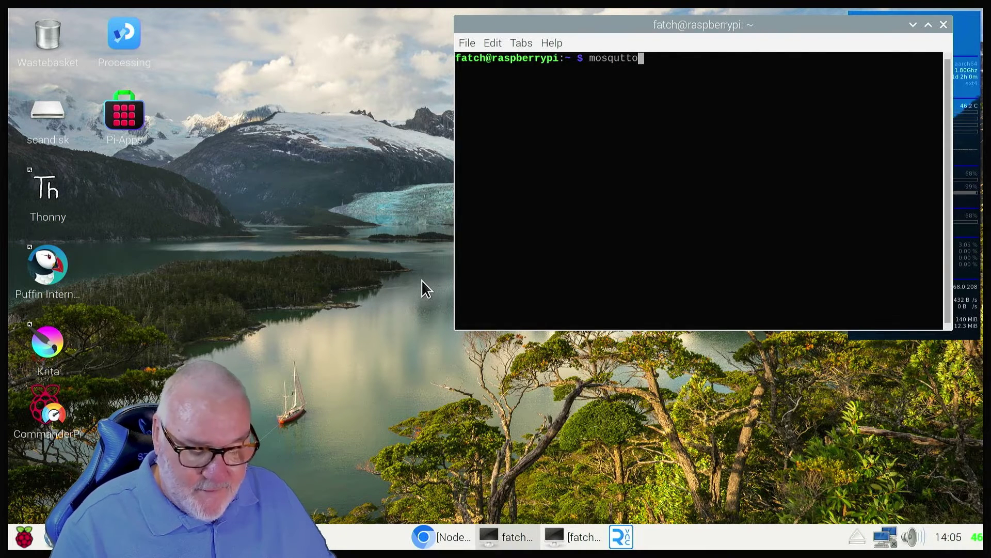
Fix the misspelling and run mosquitto -d to launch the broker as a daemon.
{"action": "key", "text": "Left"}
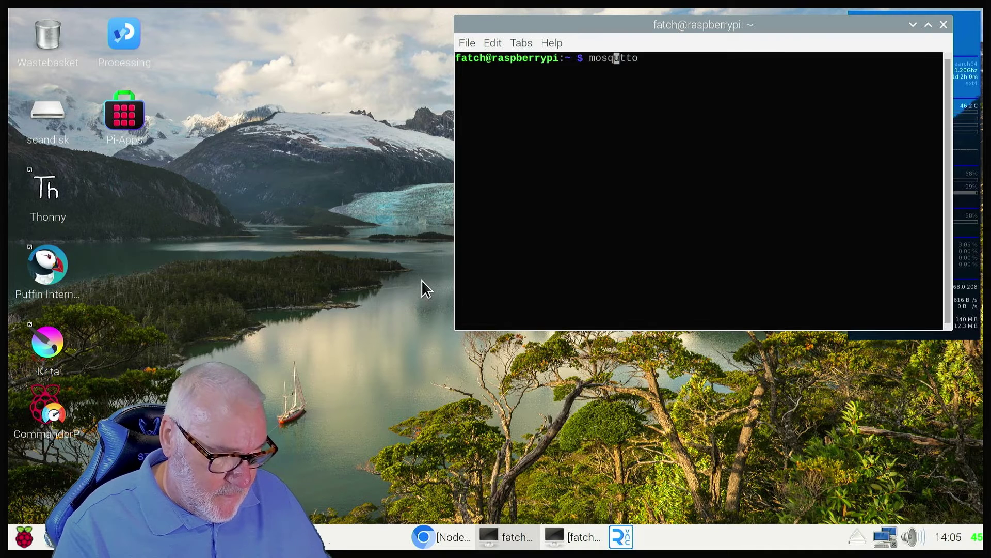
{"action": "key", "text": "Right"}
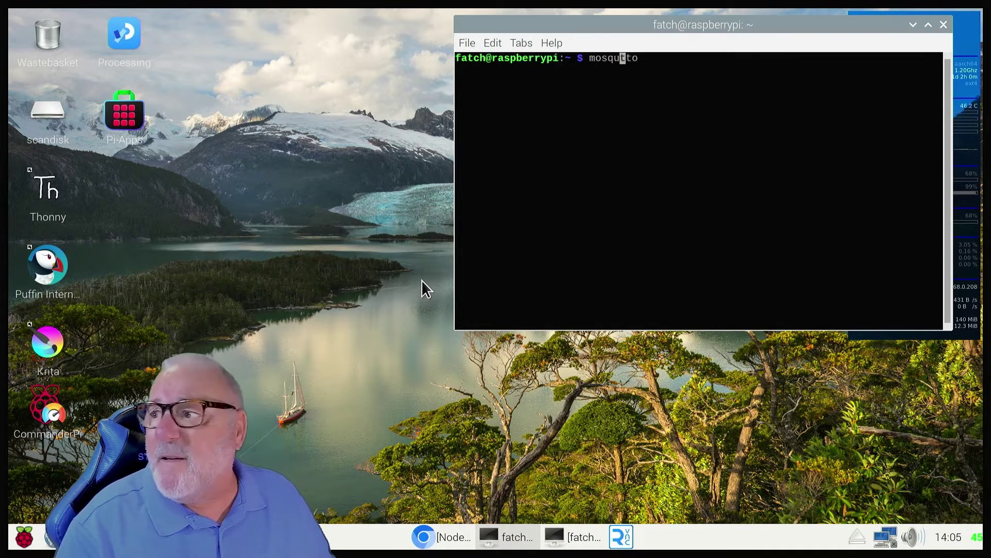
{"action": "type", "text": "itto"}
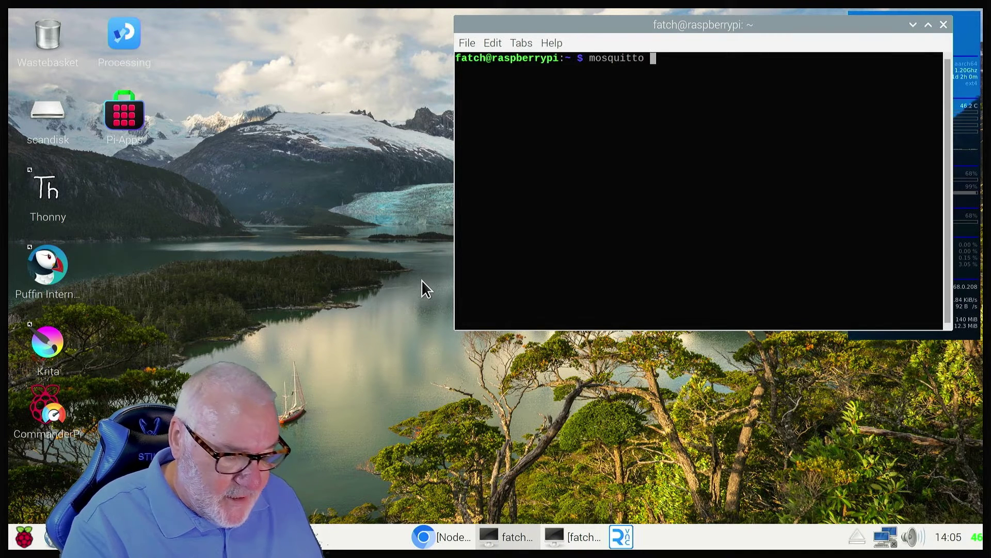
{"action": "type", "text": " -d"}
{"action": "key", "text": "Return"}
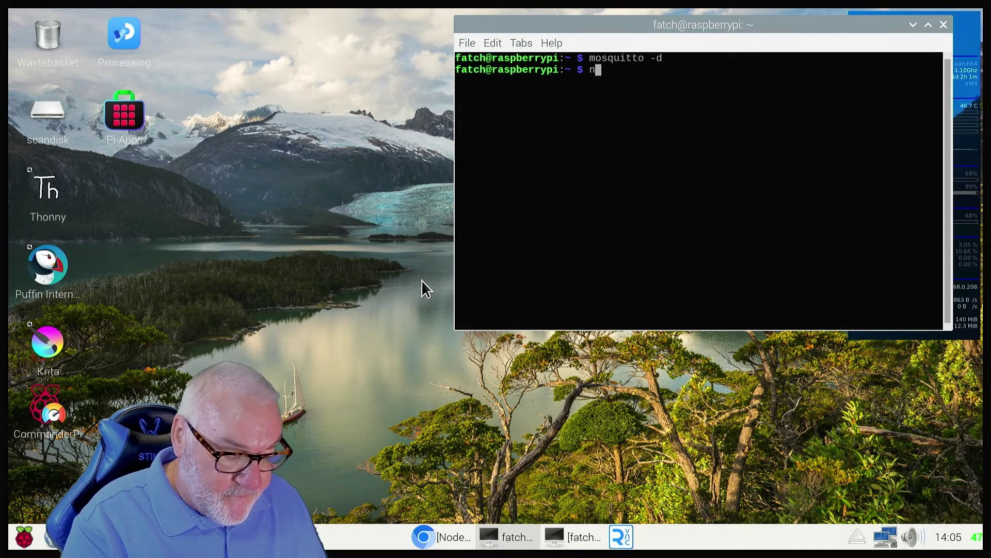
{"action": "type", "text": "mosq"}
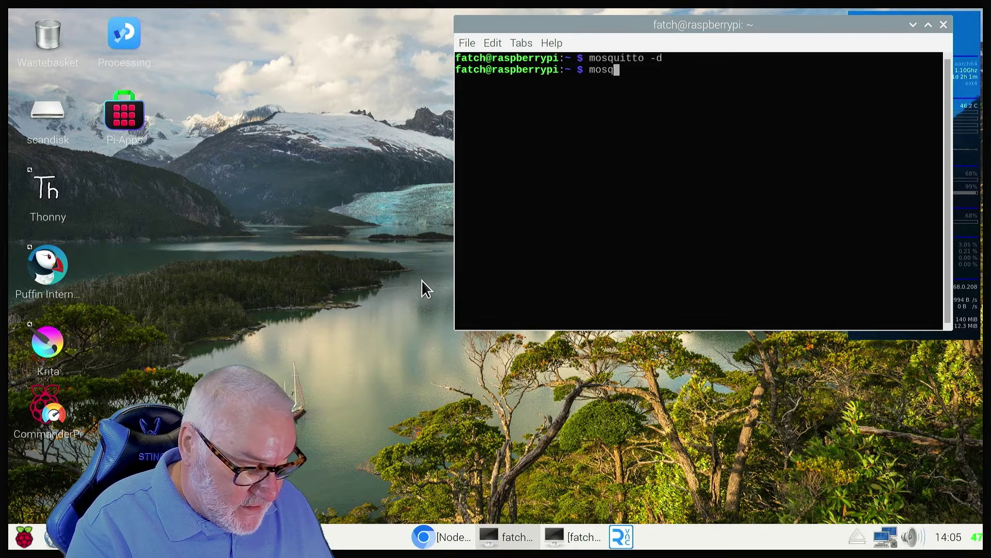
{"action": "type", "text": "uit"}
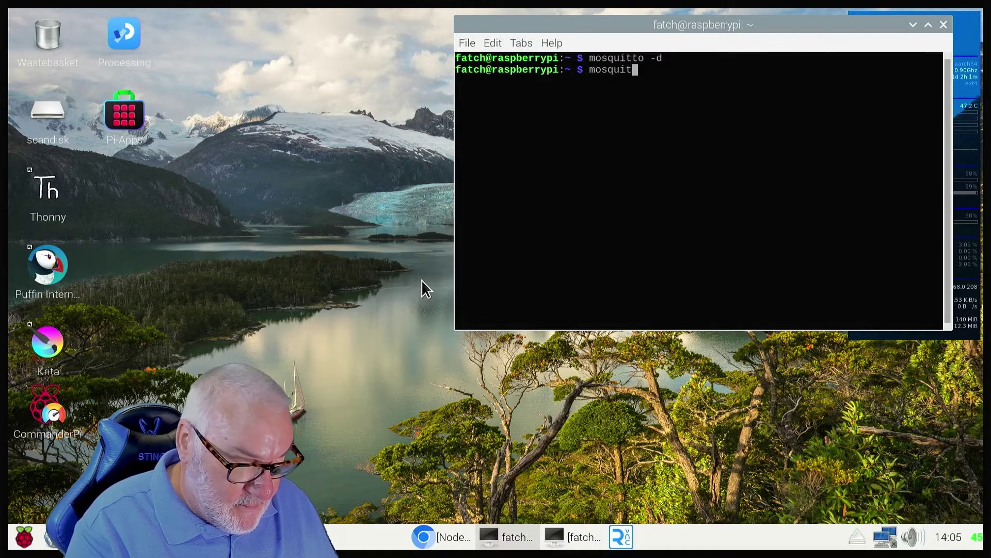
{"action": "type", "text": "to"}
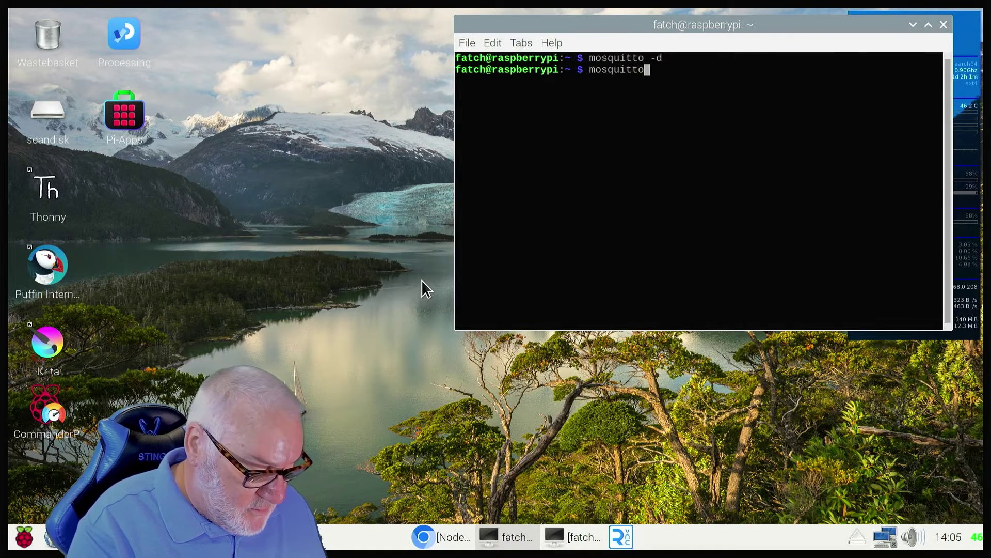
{"action": "type", "text": "_s"}
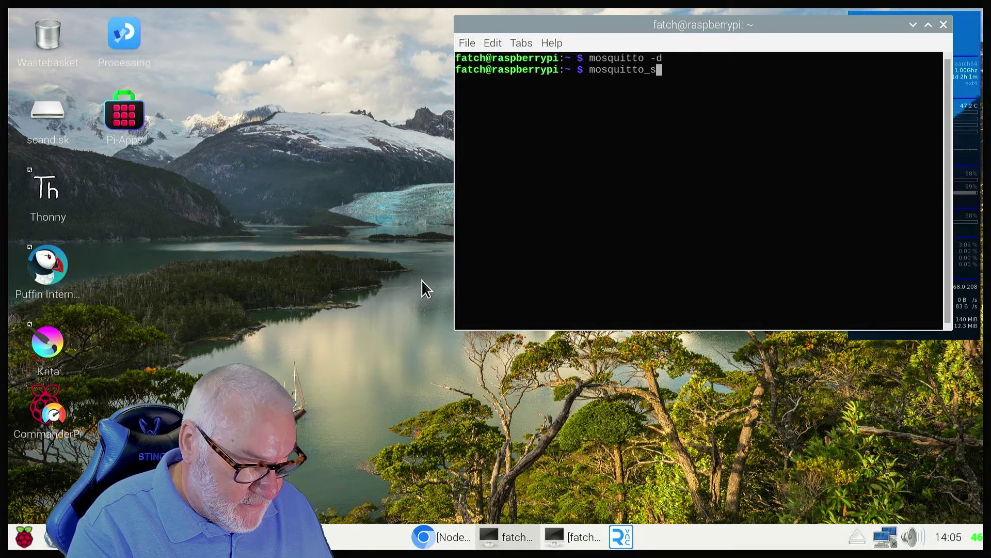
{"action": "type", "text": "ub -"}
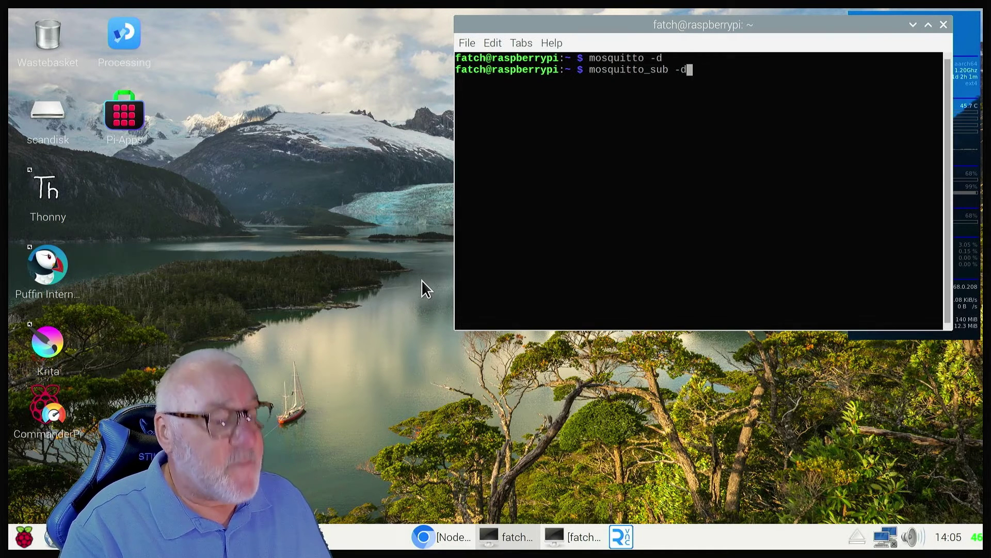
{"action": "type", "text": " d -t "}
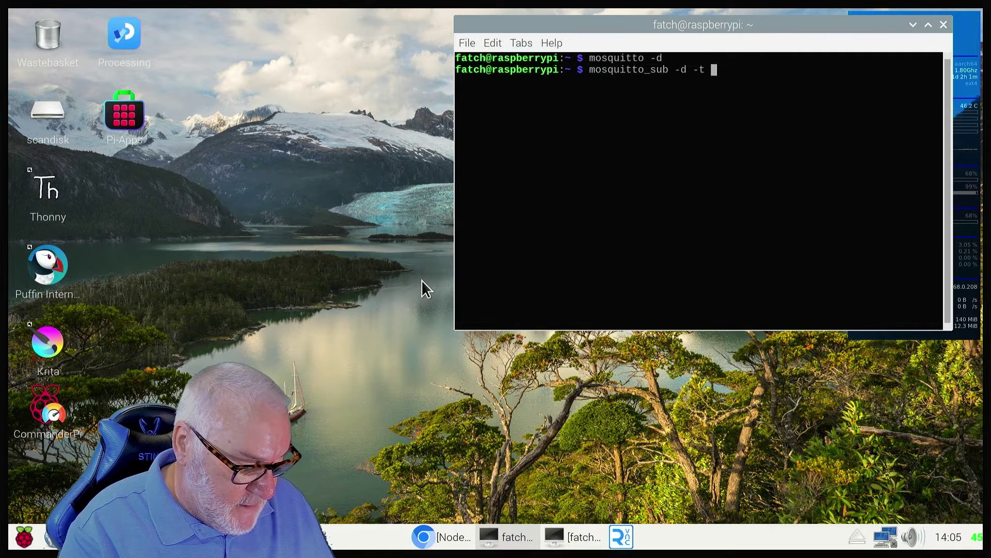
{"action": "type", "text": "test"}
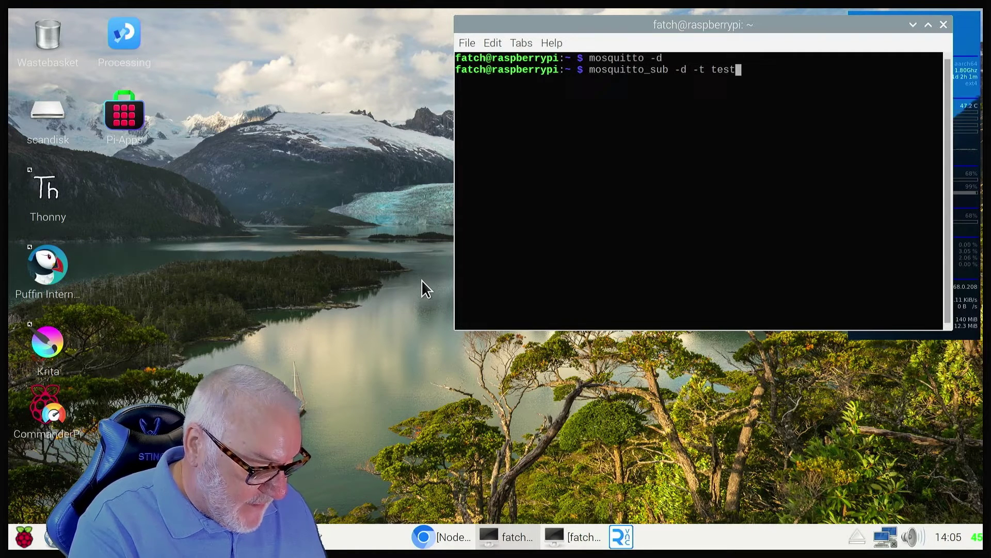
{"action": "type", "text": "Topic"}
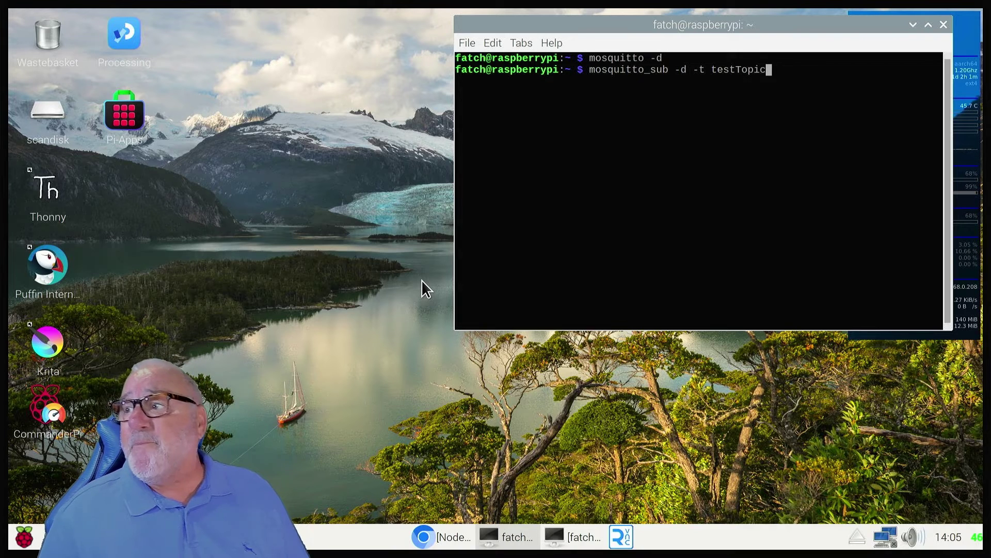
Run mosquitto_sub -d -t testTopic to subscribe to testTopic in debug mode.
{"action": "key", "text": "Return"}
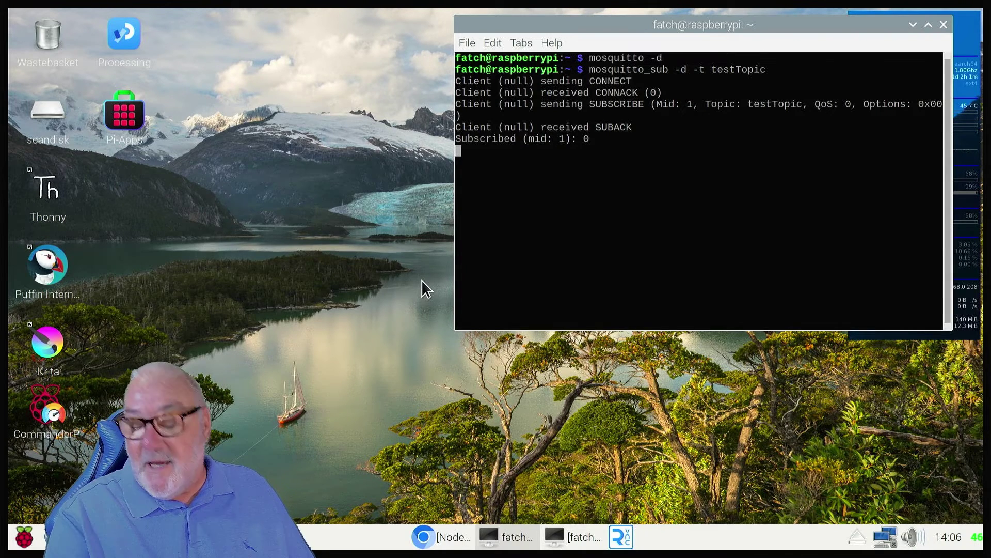
Restore both terminals and publish 'Hello world' to testTopic with mosquitto_pub -d.
{"action": "left_click", "coordinate": [496, 542]}
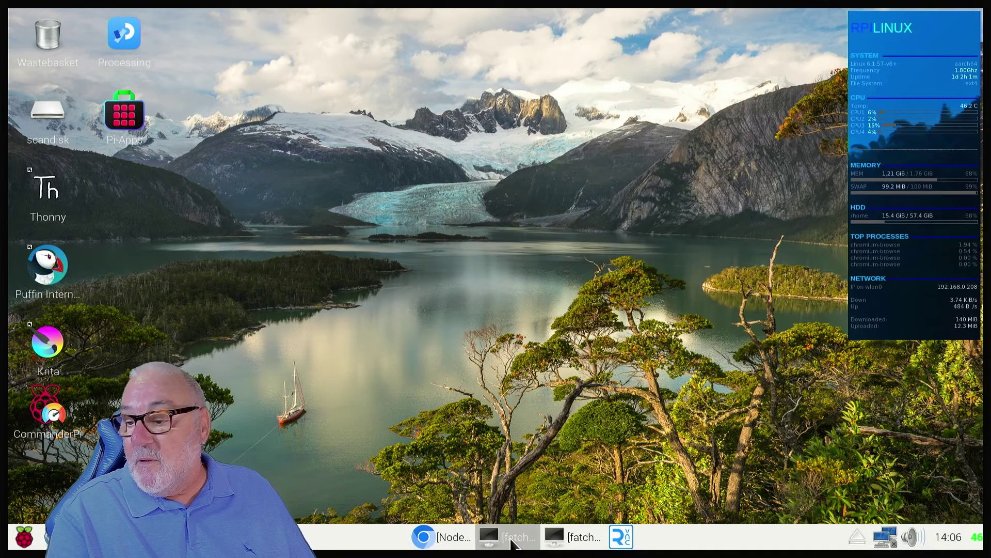
{"action": "left_click", "coordinate": [511, 545]}
{"action": "left_click", "coordinate": [554, 536]}
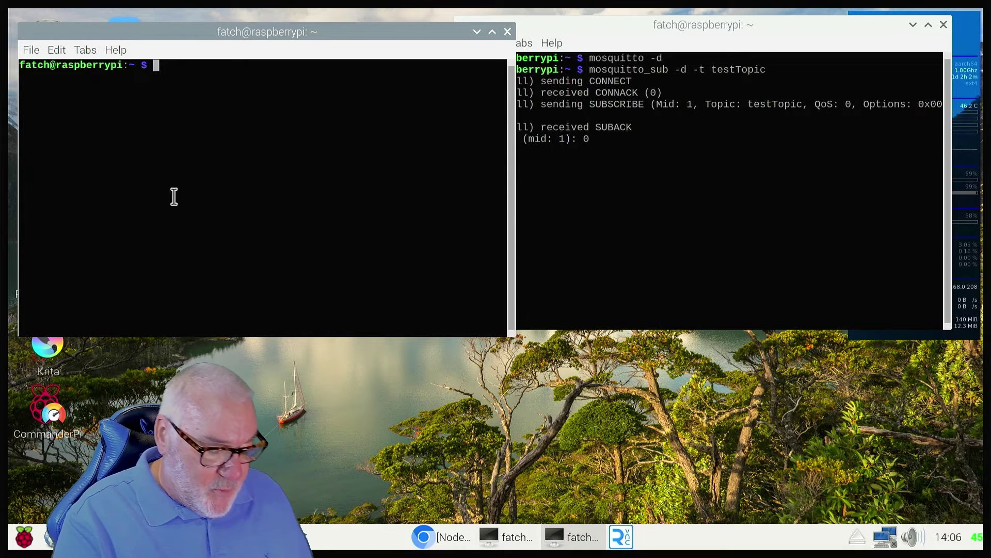
{"action": "type", "text": "mosqu"}
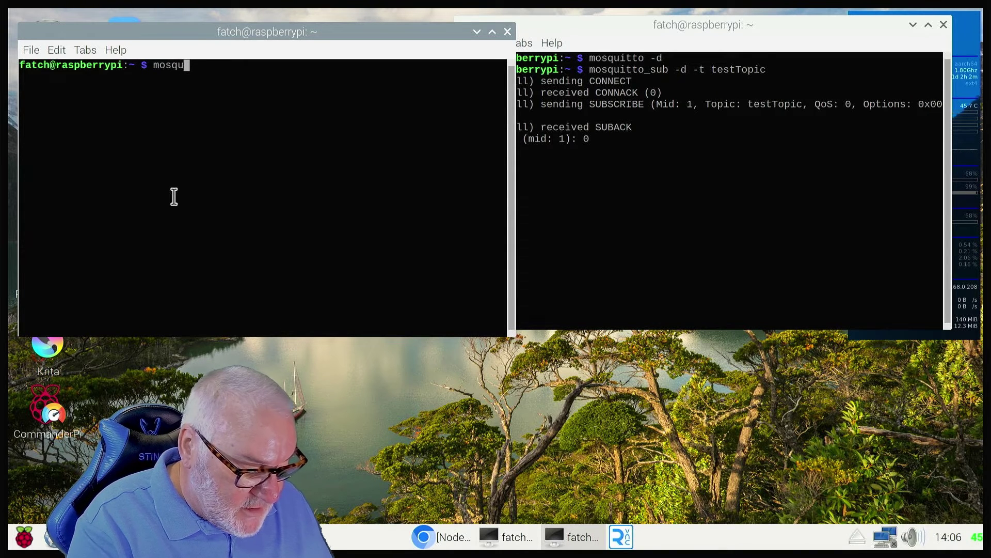
{"action": "type", "text": "itto"}
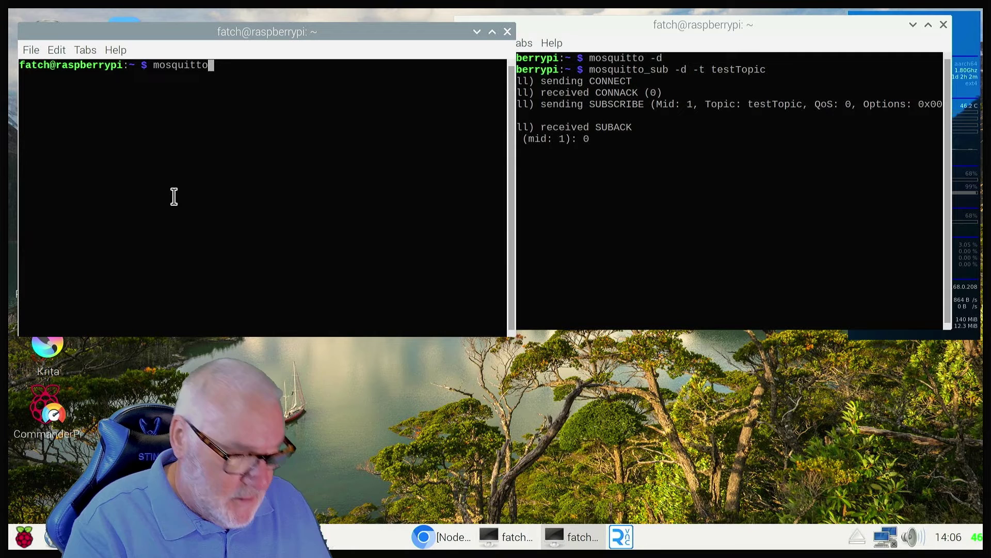
{"action": "type", "text": "_p"}
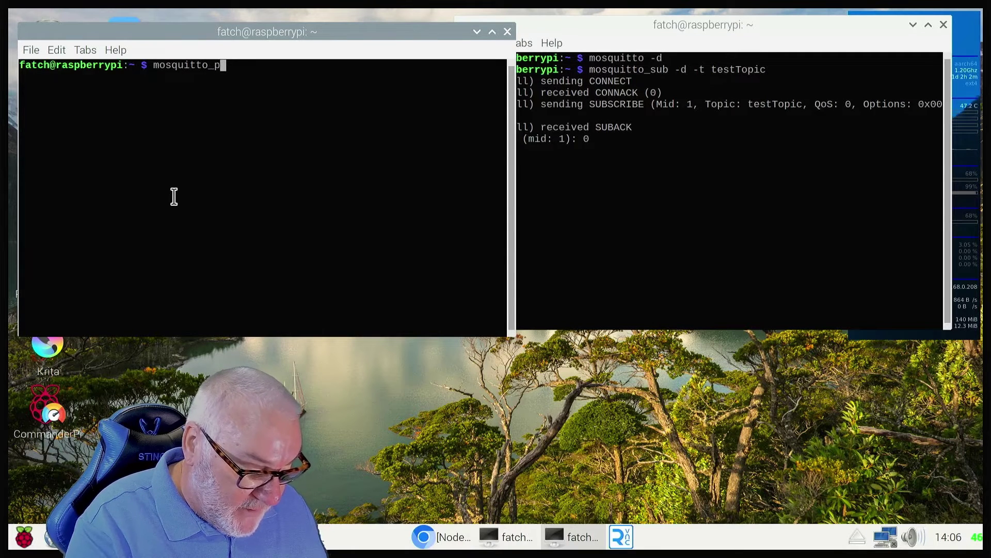
{"action": "type", "text": "ub"}
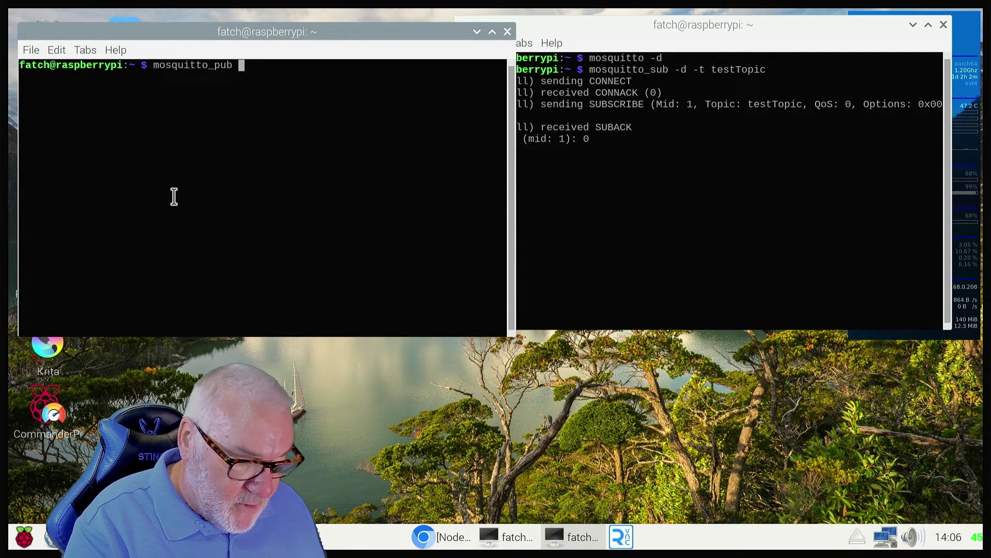
{"action": "type", "text": " -d"}
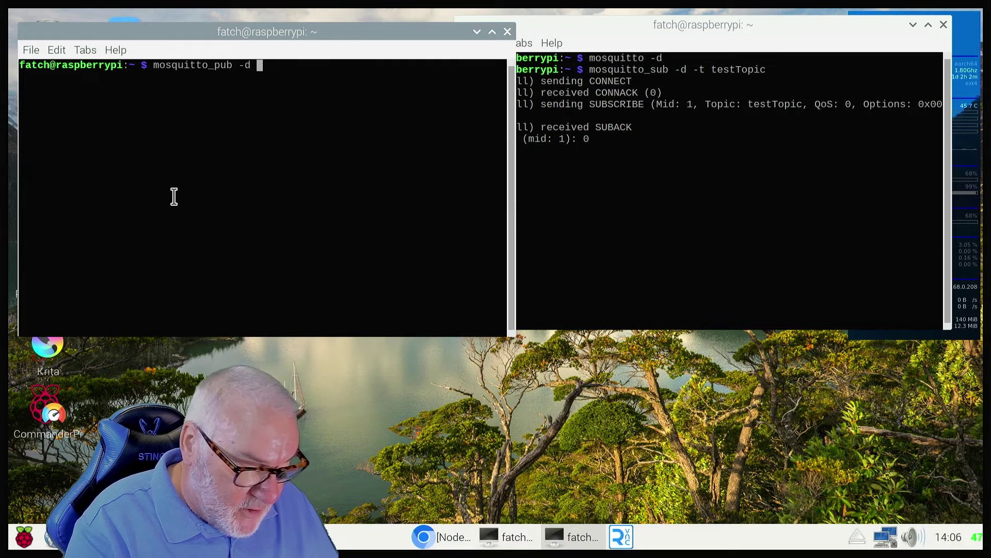
{"action": "type", "text": " -t "}
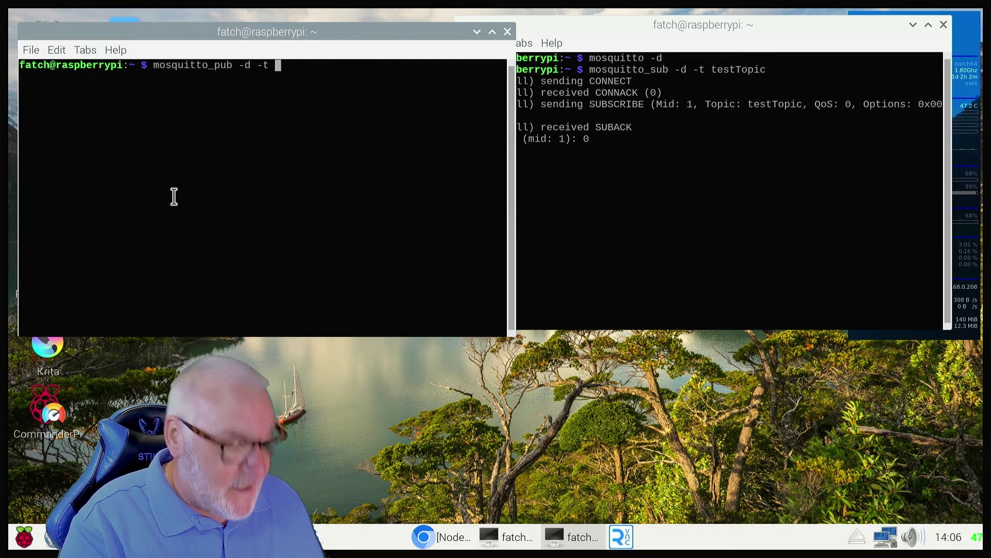
{"action": "type", "text": "testT"}
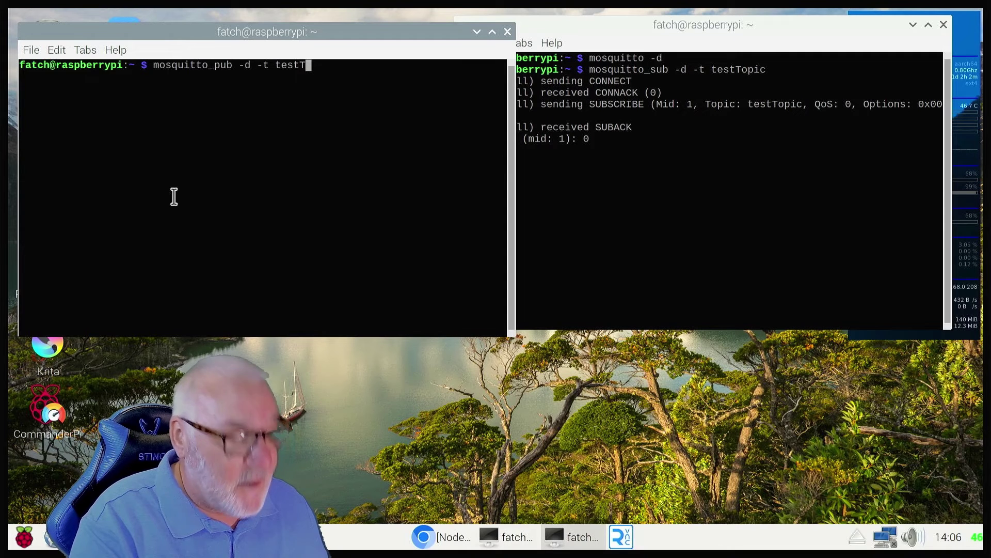
{"action": "type", "text": "opi"}
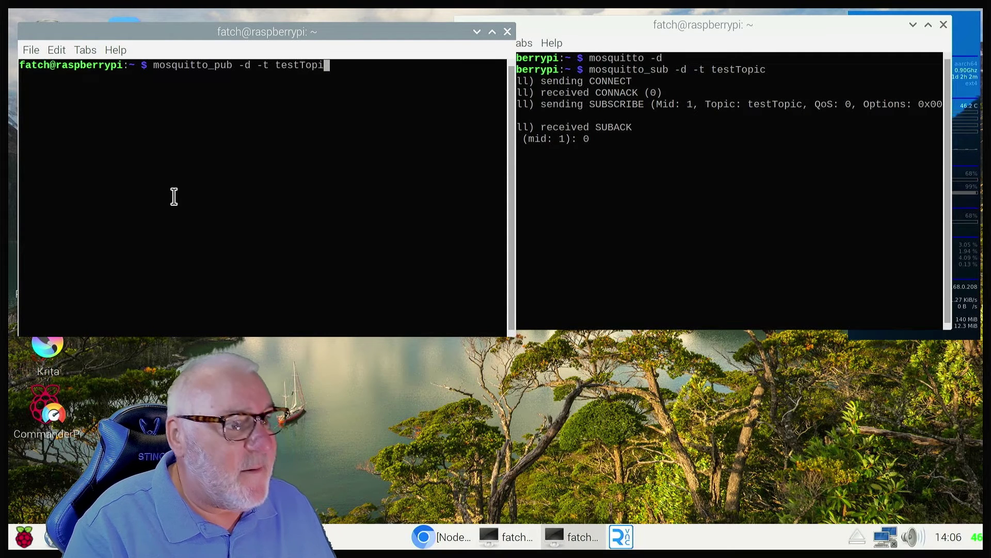
{"action": "type", "text": "c -"}
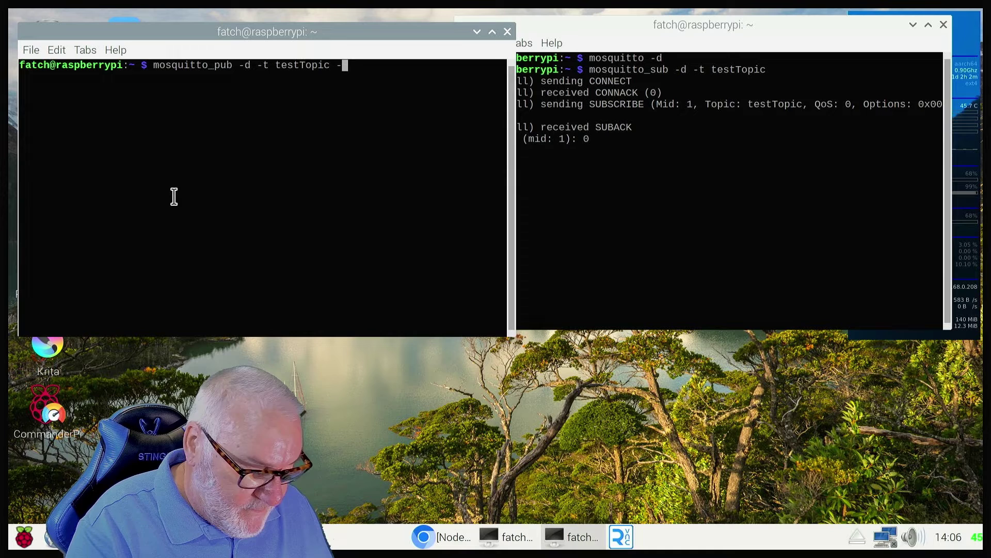
{"action": "type", "text": "m"}
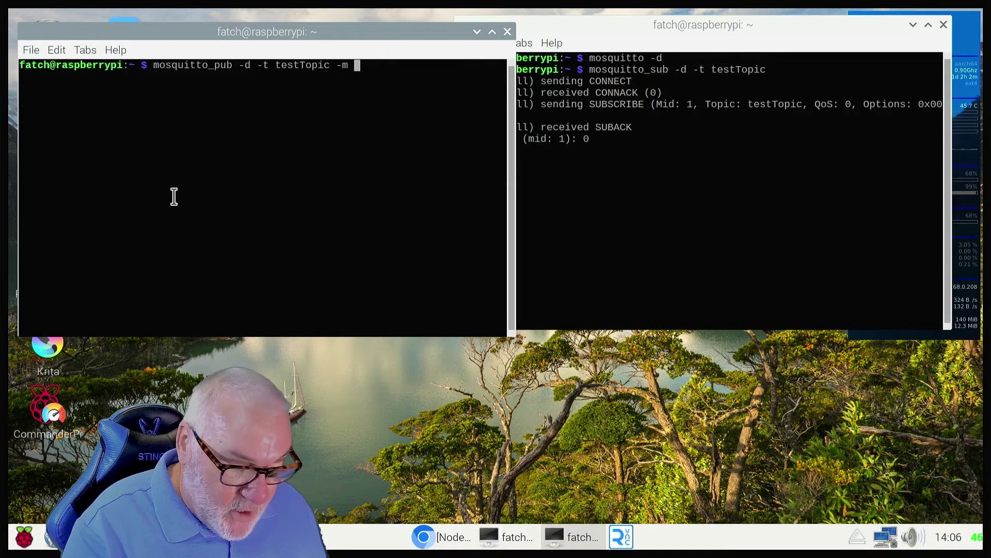
{"action": "type", "text": " \"H"}
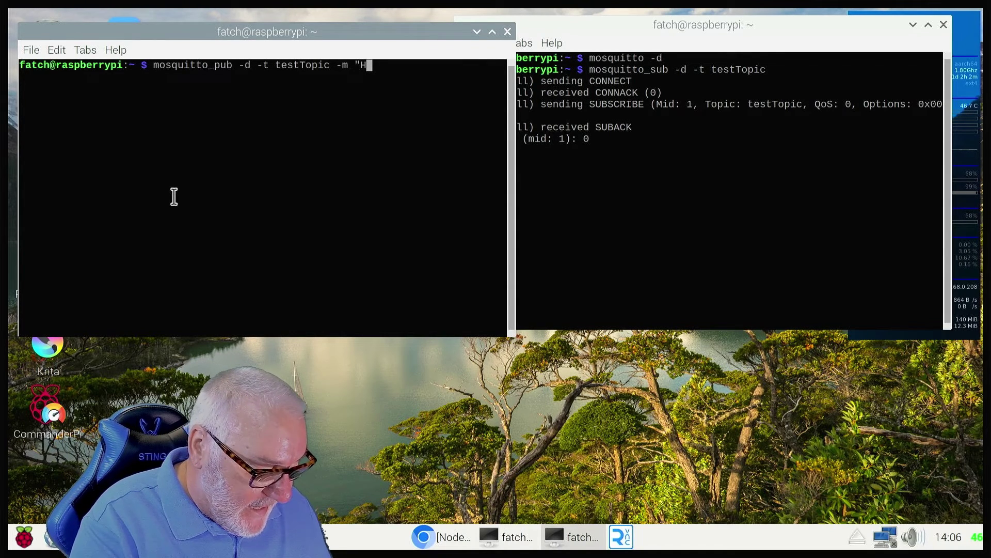
{"action": "type", "text": "ello "}
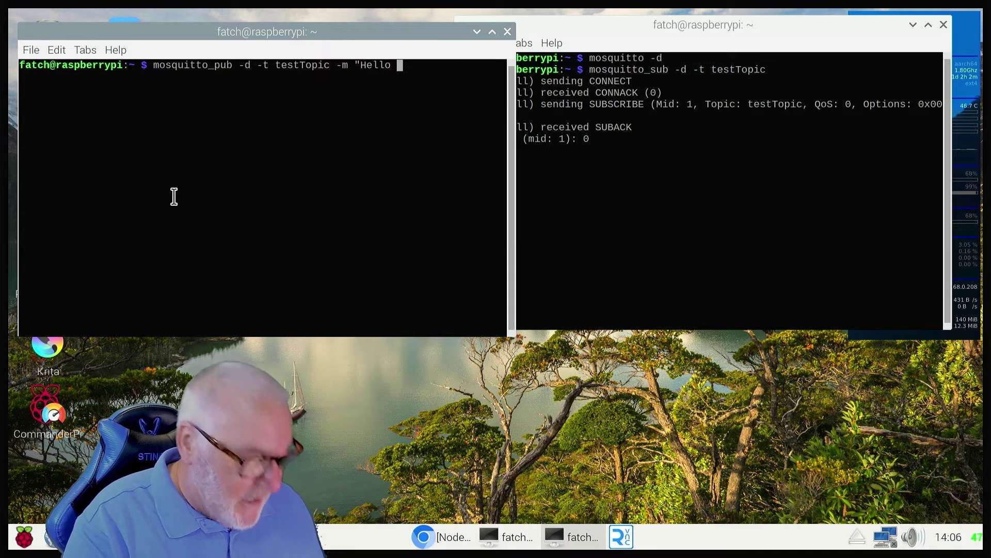
{"action": "type", "text": "wor"}
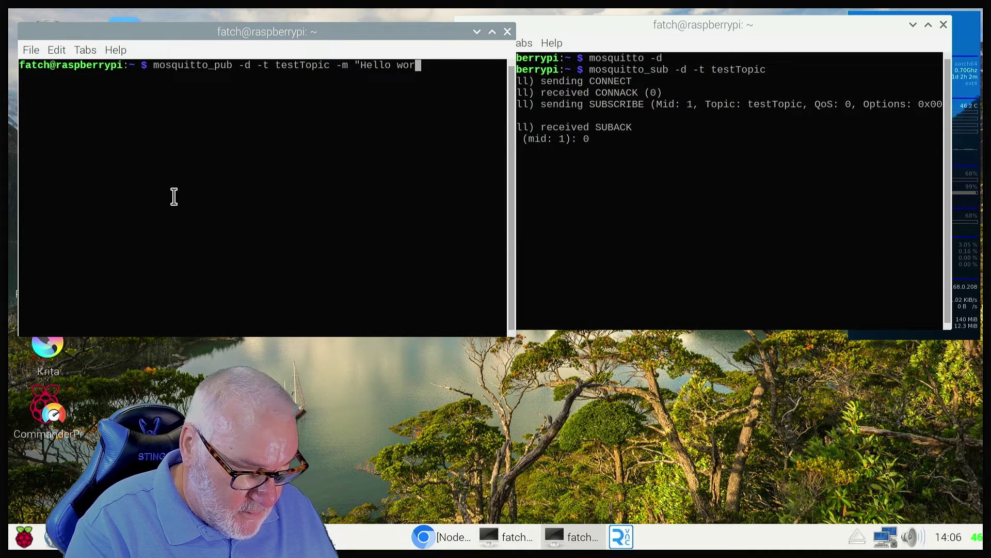
{"action": "type", "text": "ld\""}
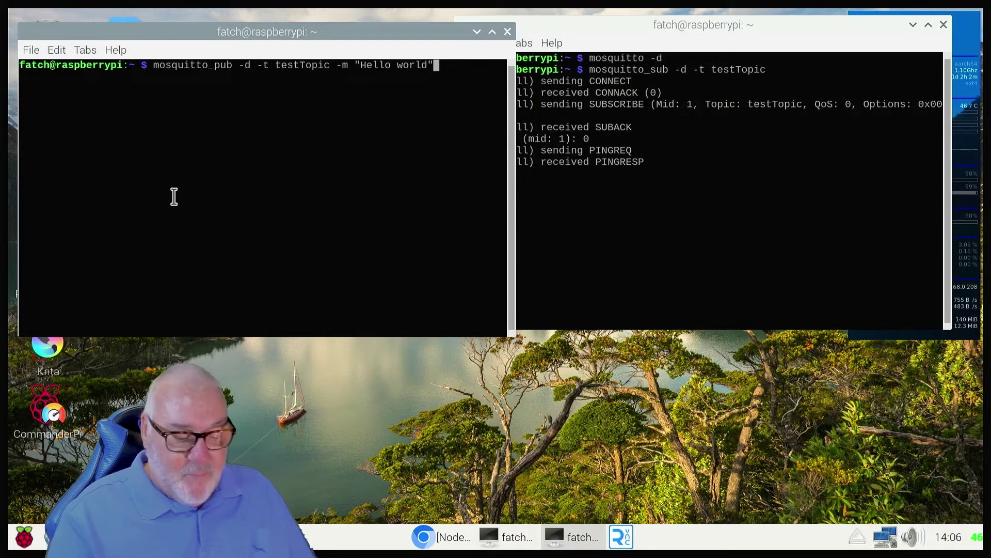
{"action": "key", "text": "Return"}
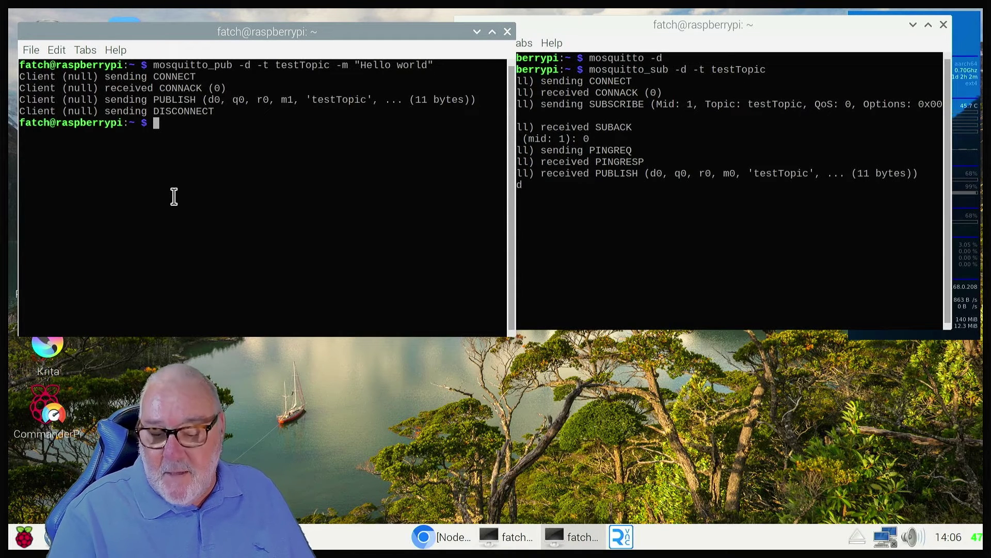
Check the subscriber, then resend the recalled publish command with the message 'How are you'.
{"action": "left_click", "coordinate": [635, 32]}
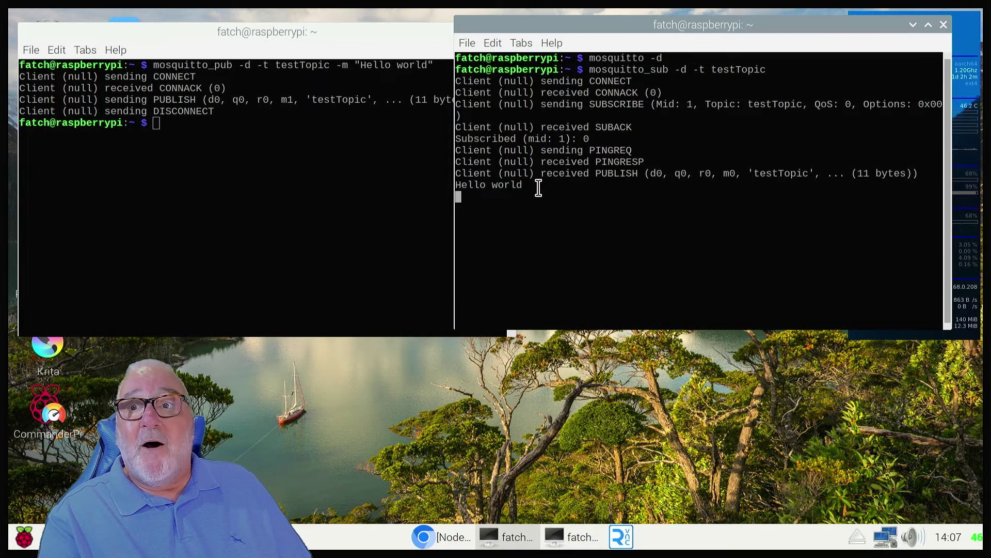
{"action": "left_click", "coordinate": [341, 29]}
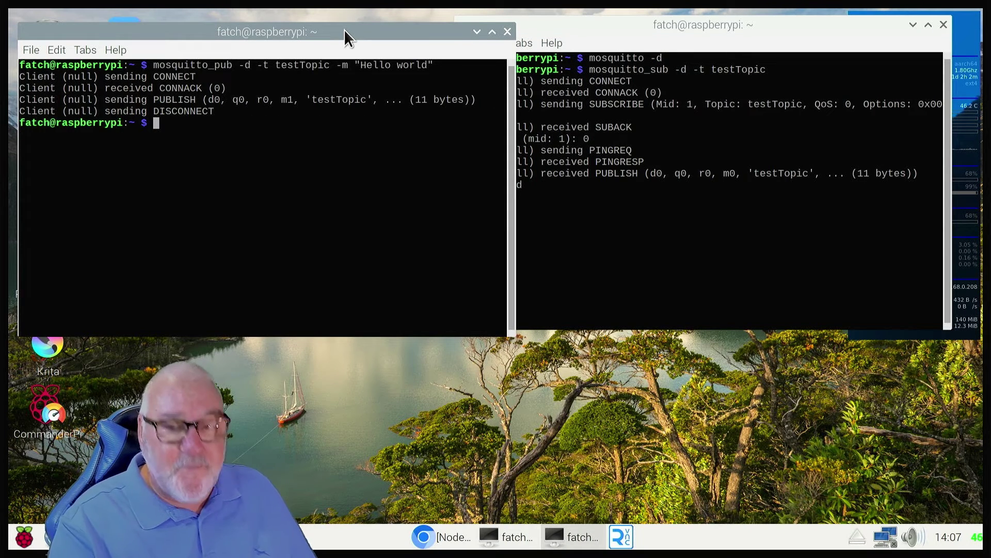
{"action": "key", "text": "Up"}
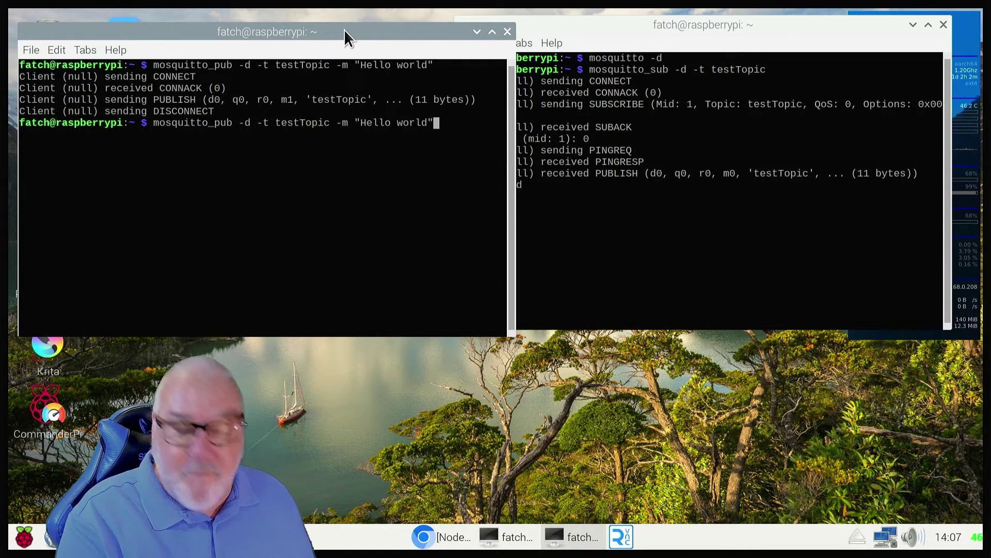
{"action": "key", "text": "Left"}
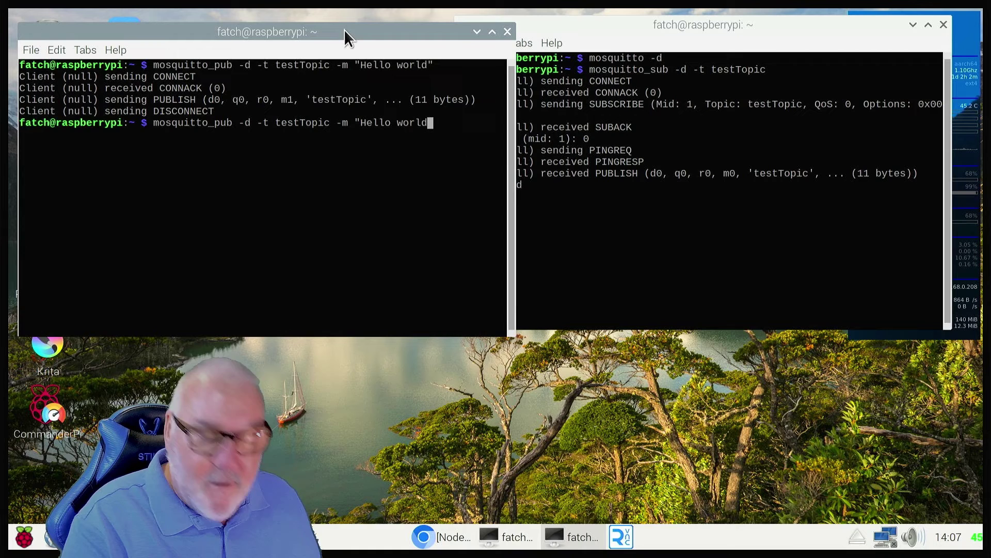
{"action": "key", "text": "BackSpace"}
{"action": "key", "text": "BackSpace"}
{"action": "key", "text": "BackSpace"}
{"action": "key", "text": "BackSpace"}
{"action": "key", "text": "BackSpace"}
{"action": "key", "text": "BackSpace"}
{"action": "key", "text": "BackSpace"}
{"action": "key", "text": "BackSpace"}
{"action": "key", "text": "BackSpace"}
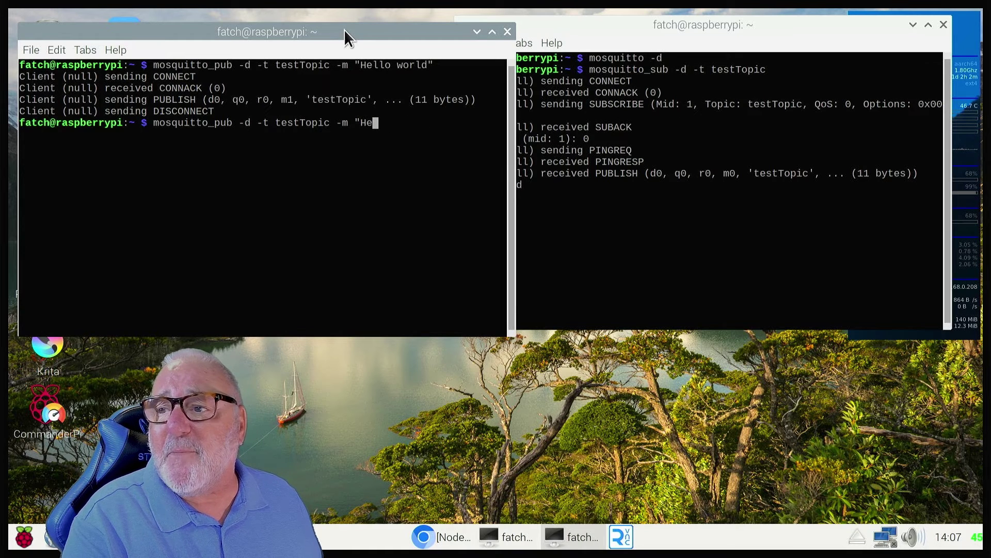
{"action": "key", "text": "BackSpace"}
{"action": "type", "text": "ow "}
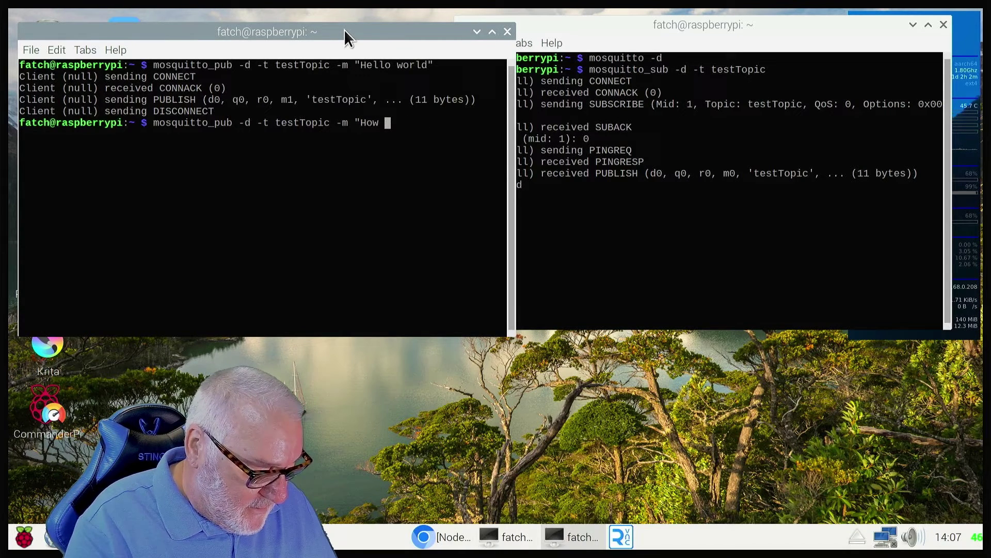
{"action": "type", "text": "are yo"}
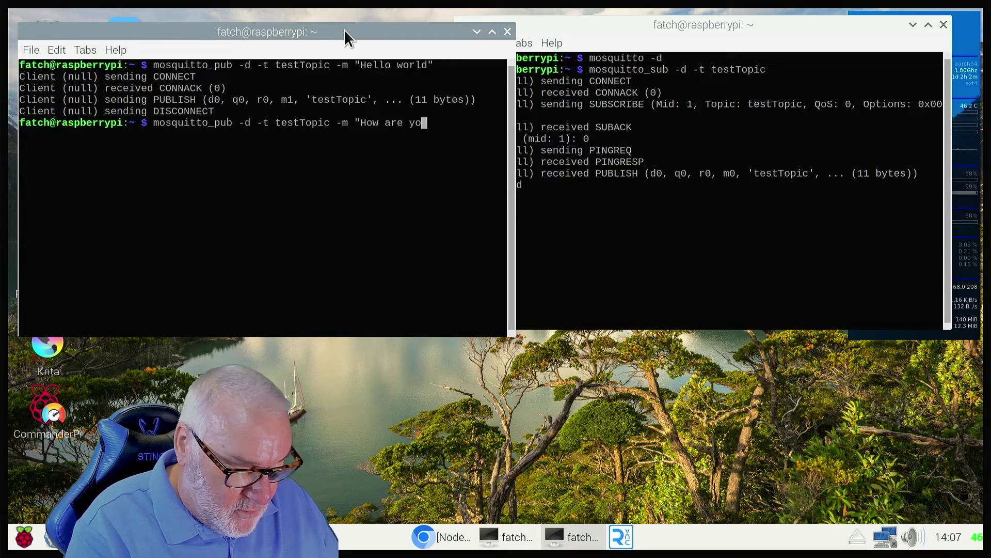
{"action": "type", "text": "u\""}
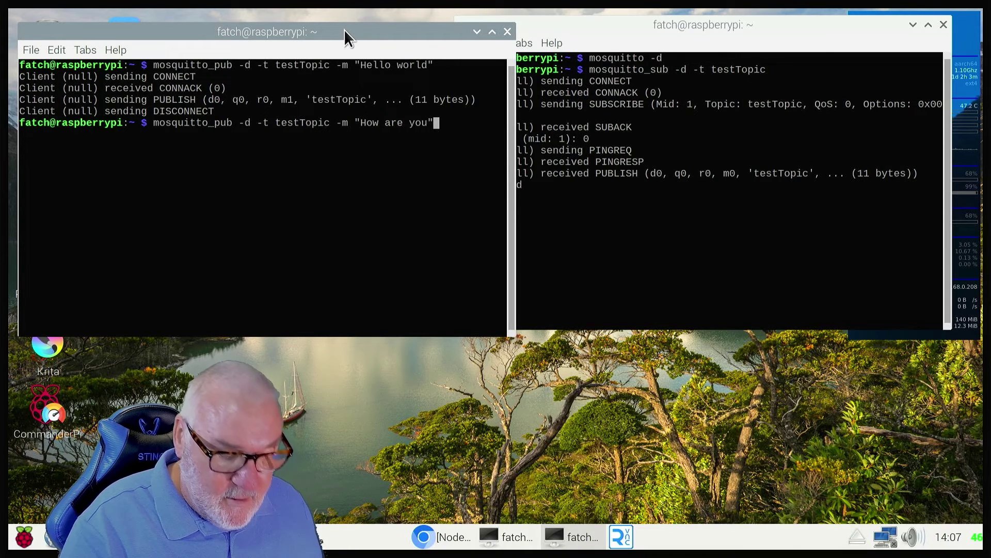
{"action": "key", "text": "Return"}
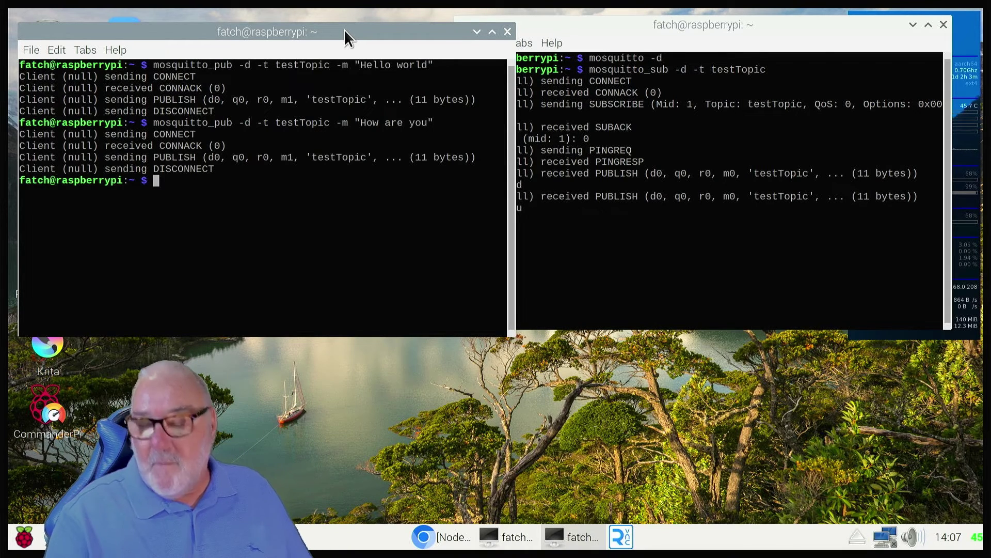
Raise the mosquitto_sub window to show 'Hello world' and 'How are you' on testTopic.
{"action": "left_click", "coordinate": [586, 30]}
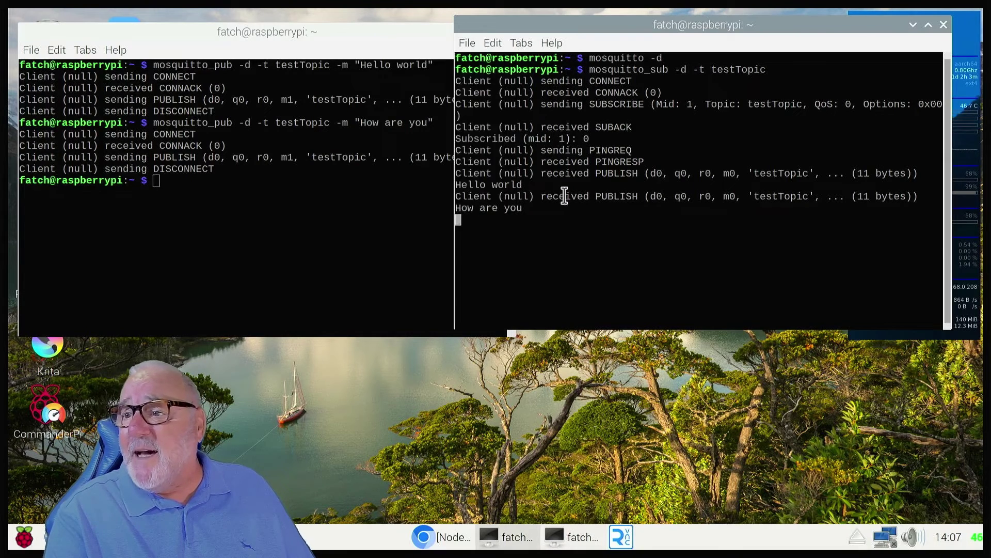